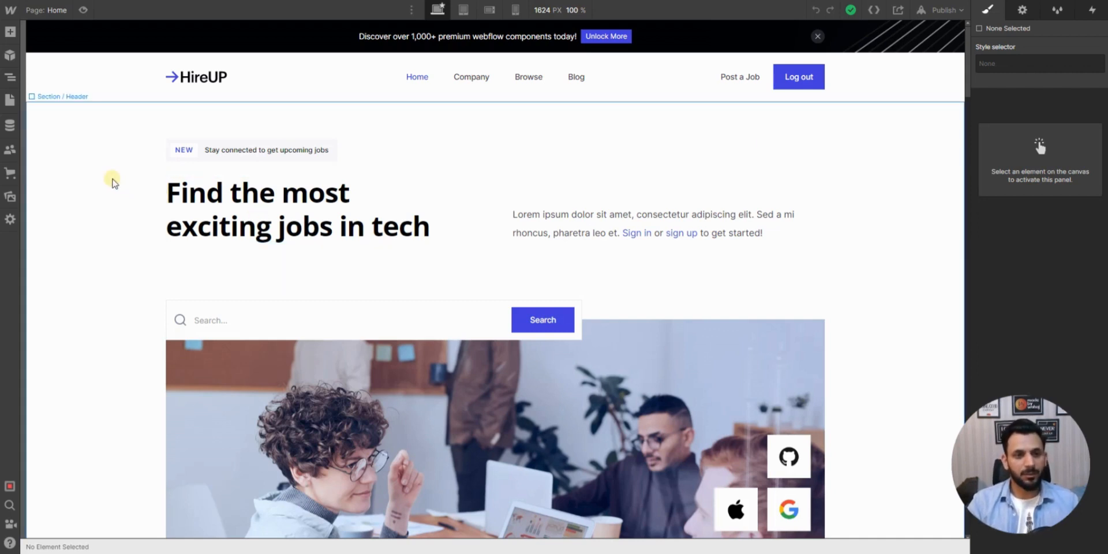
- Review the Home page's hero section and inspect the style settings of its main heading and header section
scroll(110, 191, down, 5)
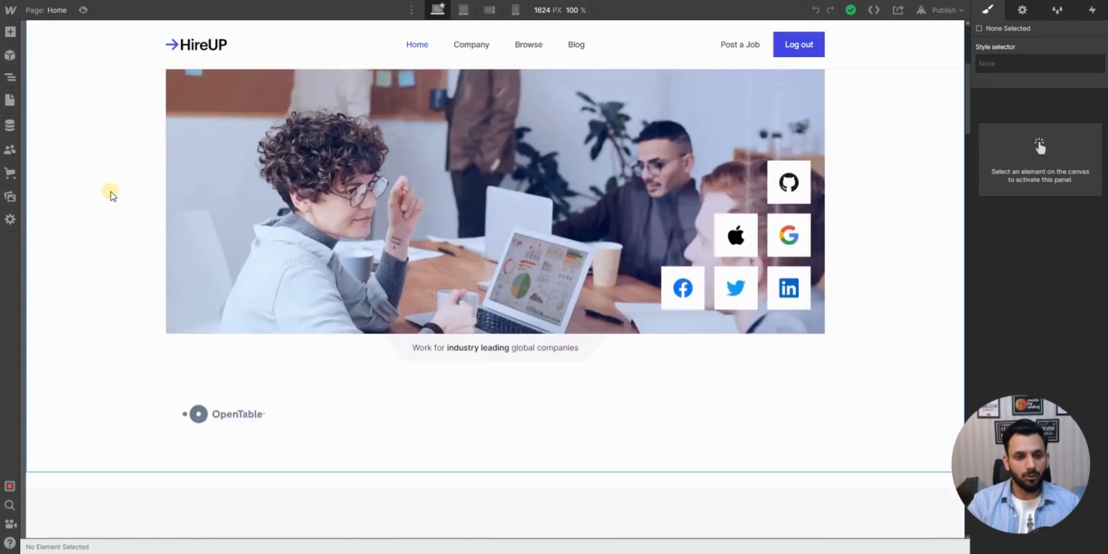
scroll(111, 193, up, 5)
scroll(625, 227, down, 7)
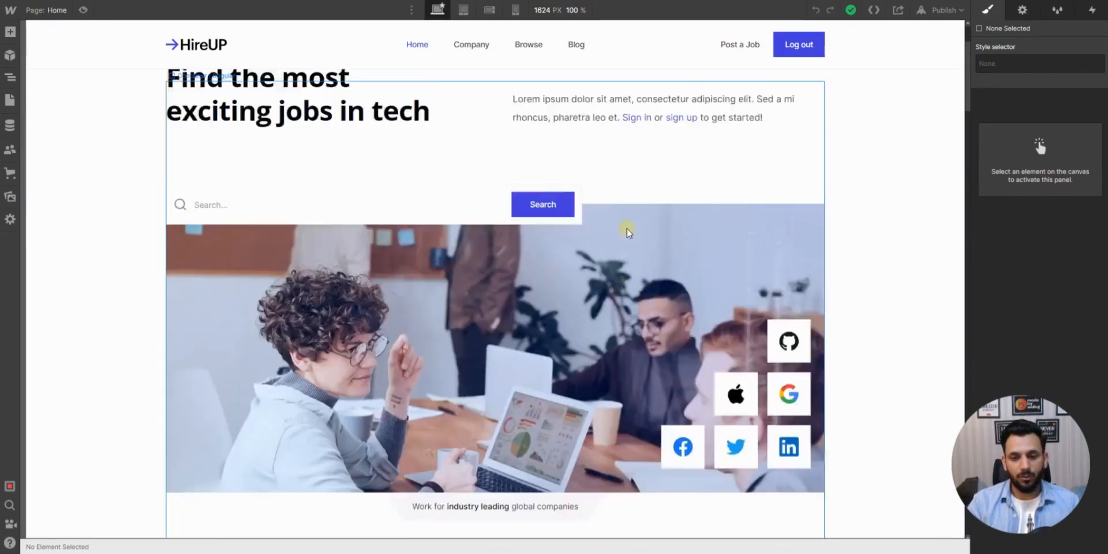
scroll(653, 247, up, 3)
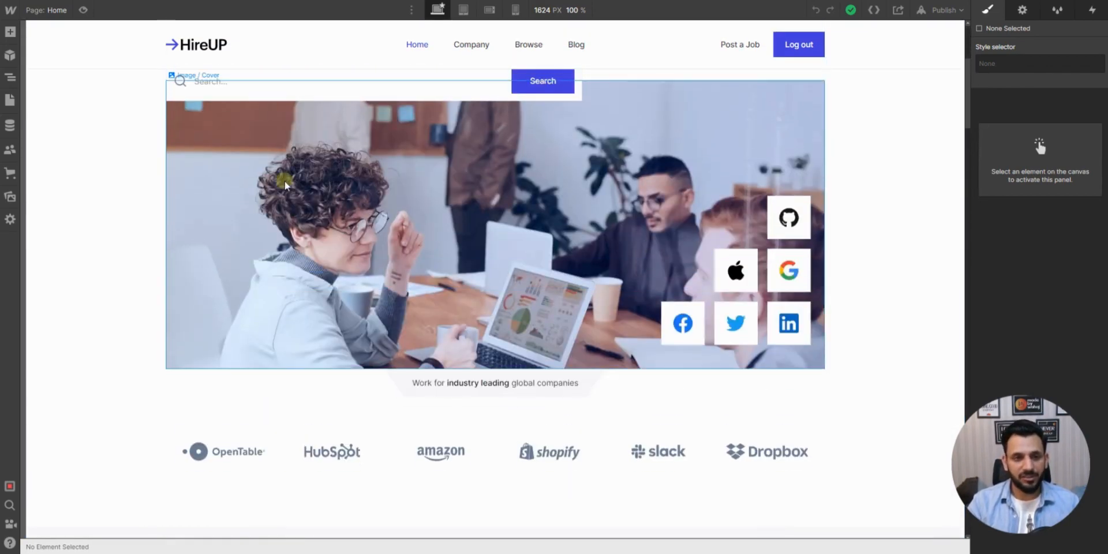
scroll(202, 181, up, 5)
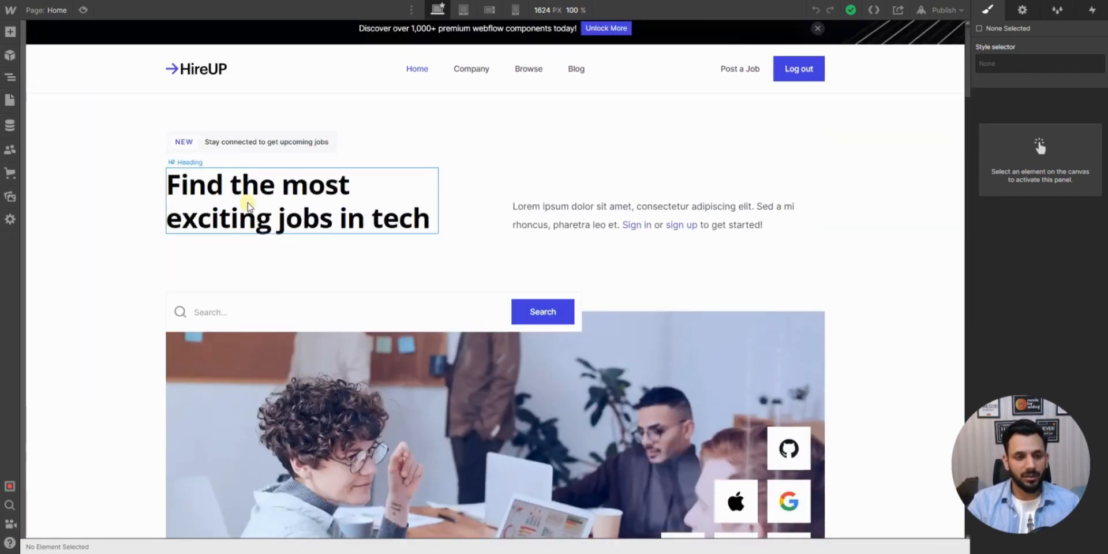
click(338, 194)
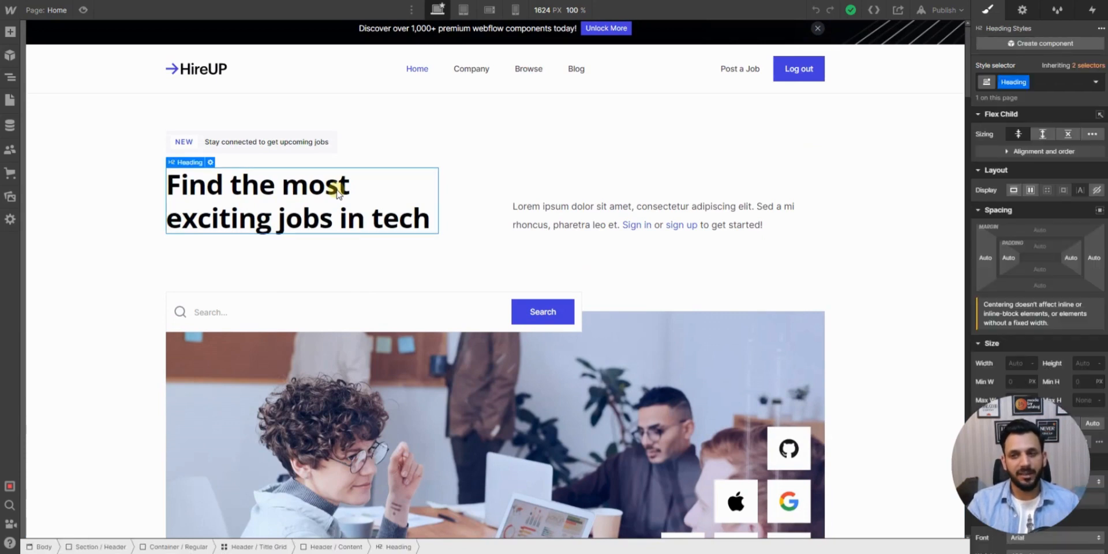
double_click(332, 196)
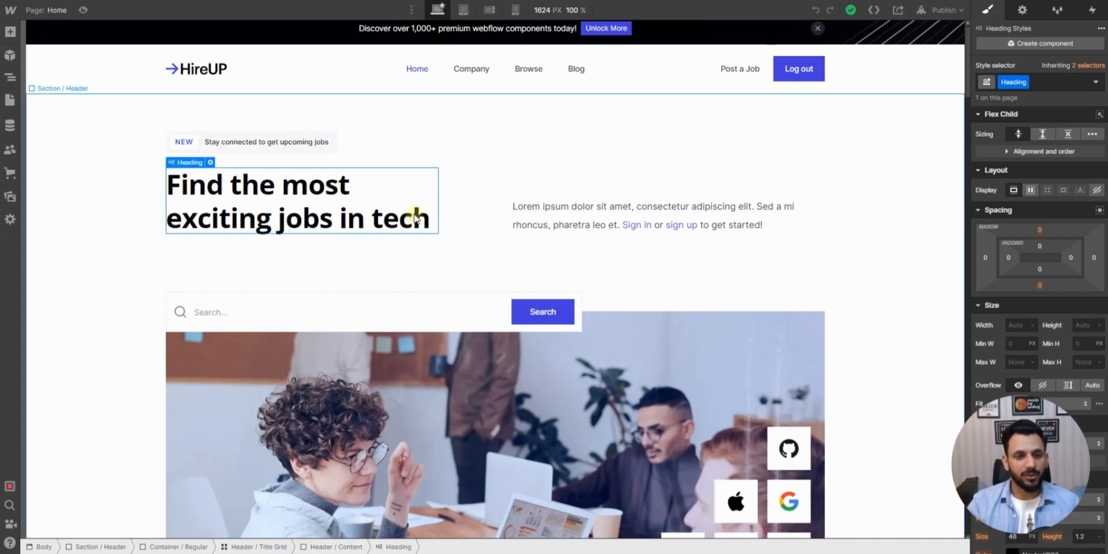
click(503, 198)
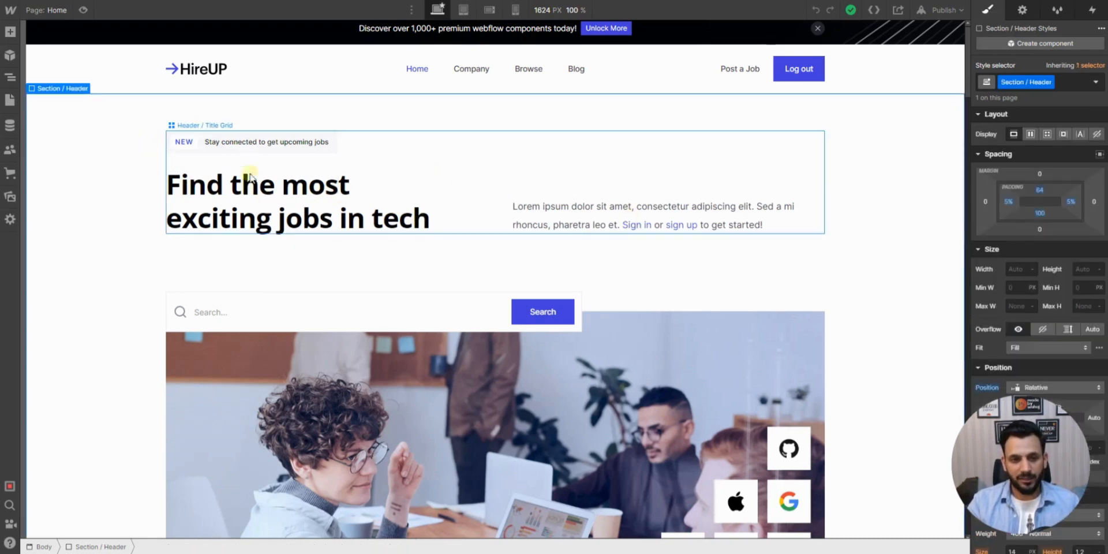
- Try deleting the OpenTable logo from the partner logo row, and undo the deletion
scroll(456, 219, down, 4)
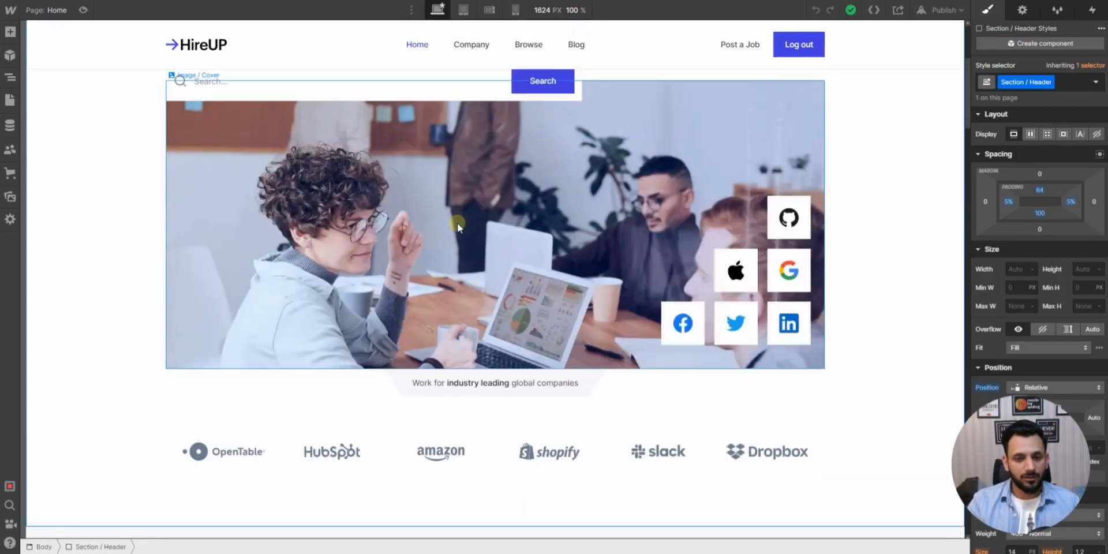
click(216, 459)
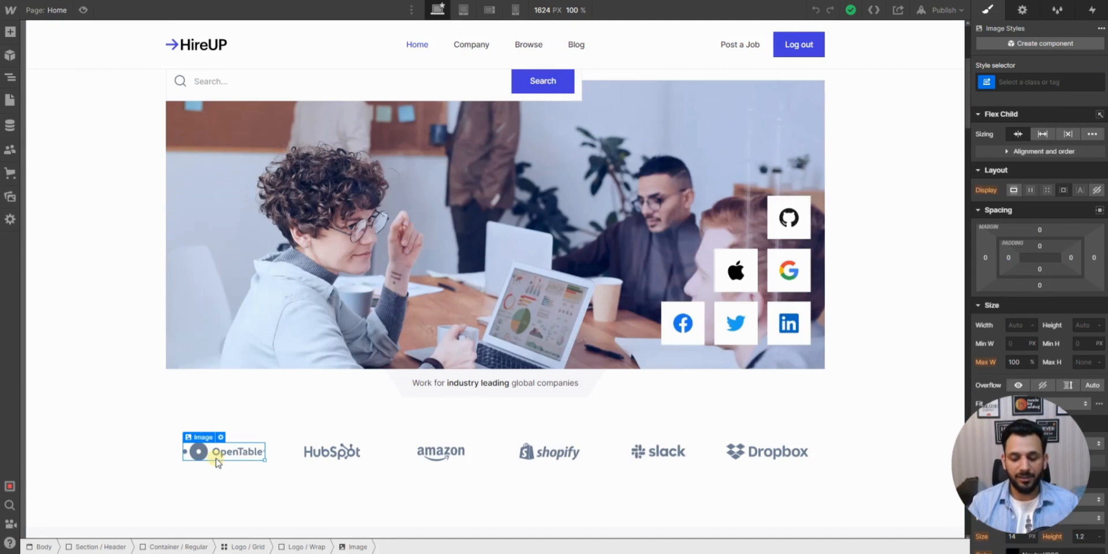
key(Delete)
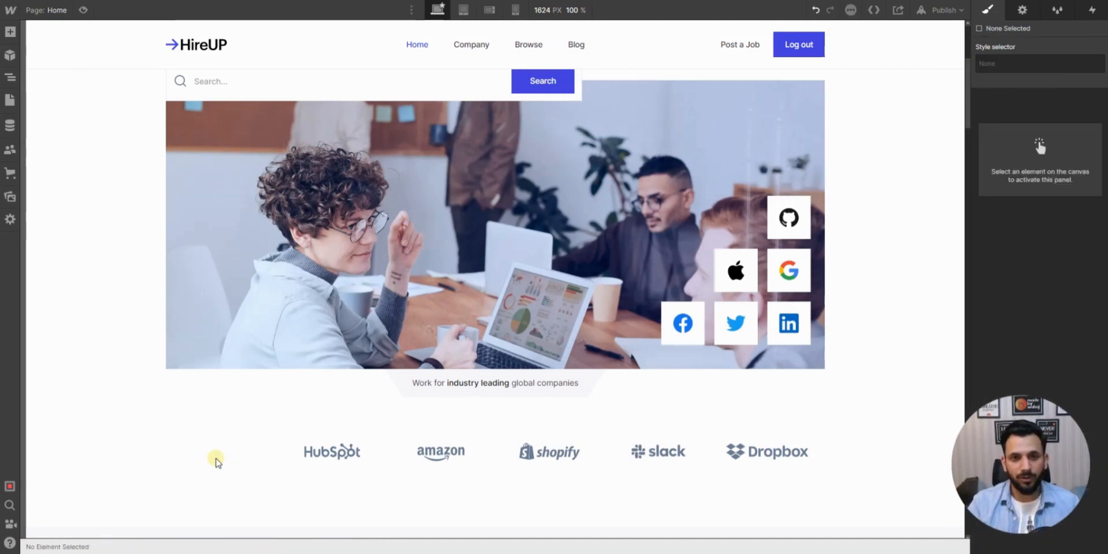
key(ctrl+x)
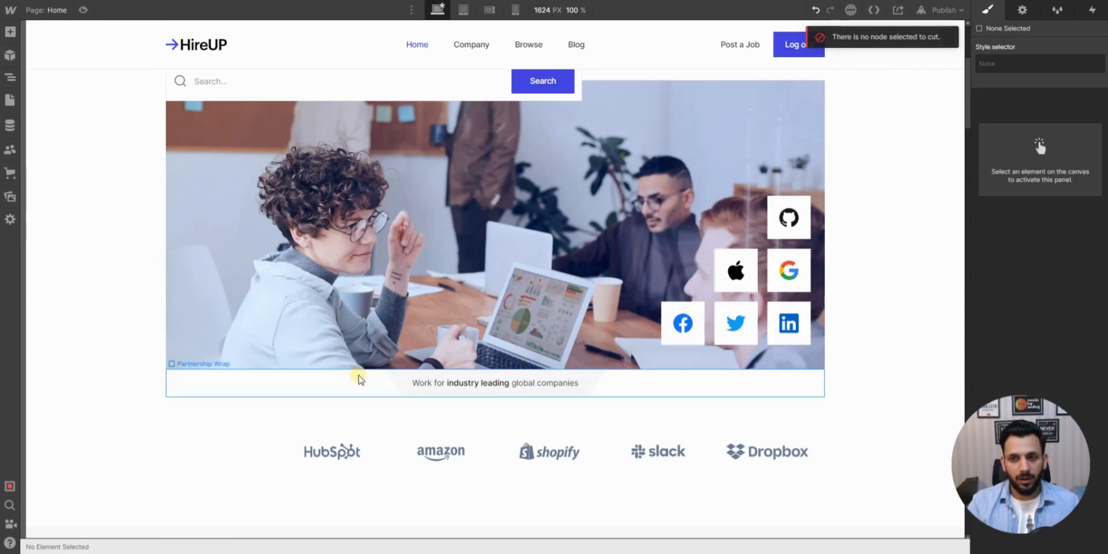
key(ctrl+z)
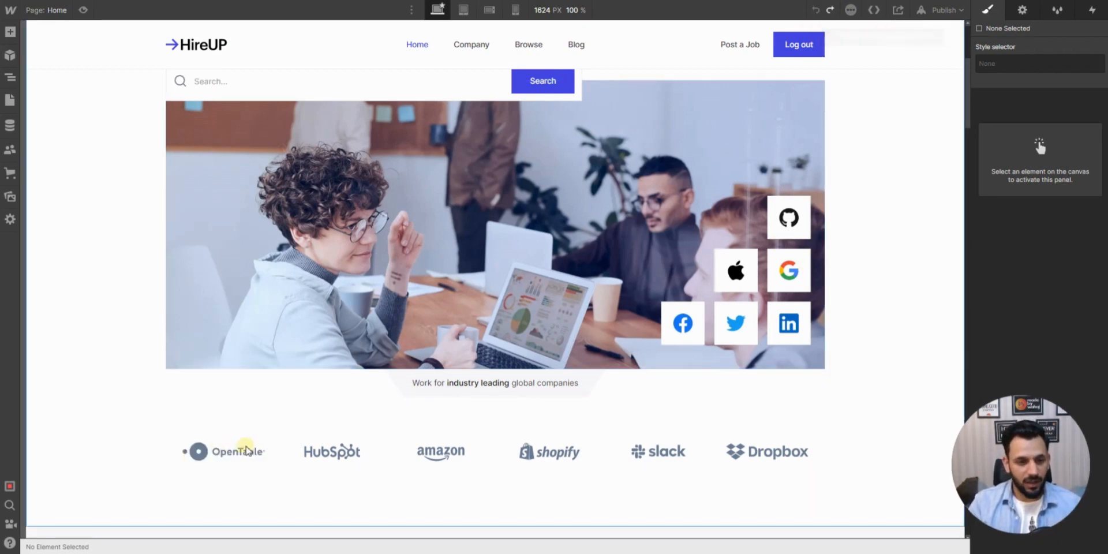
click(125, 306)
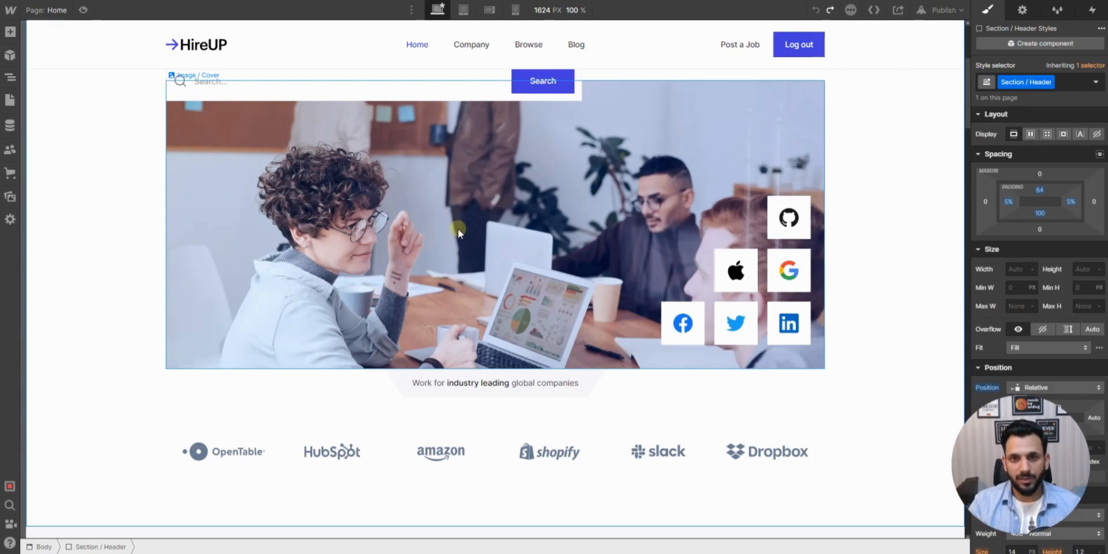
- Look through the Home page's job openings, companies, membership, testimonial, blog, job search and footer sections
scroll(459, 229, down, 3)
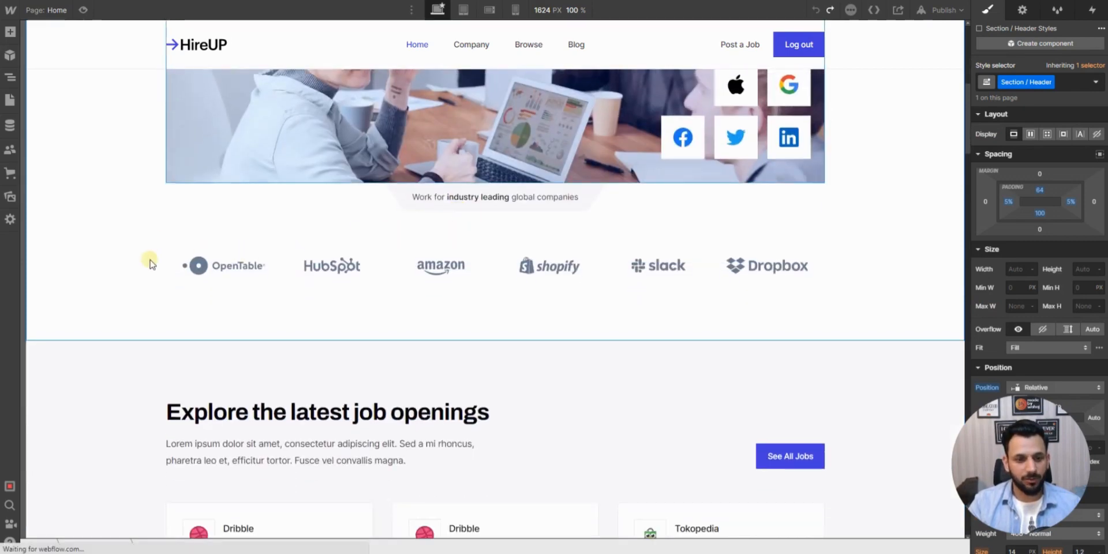
scroll(149, 264, down, 4)
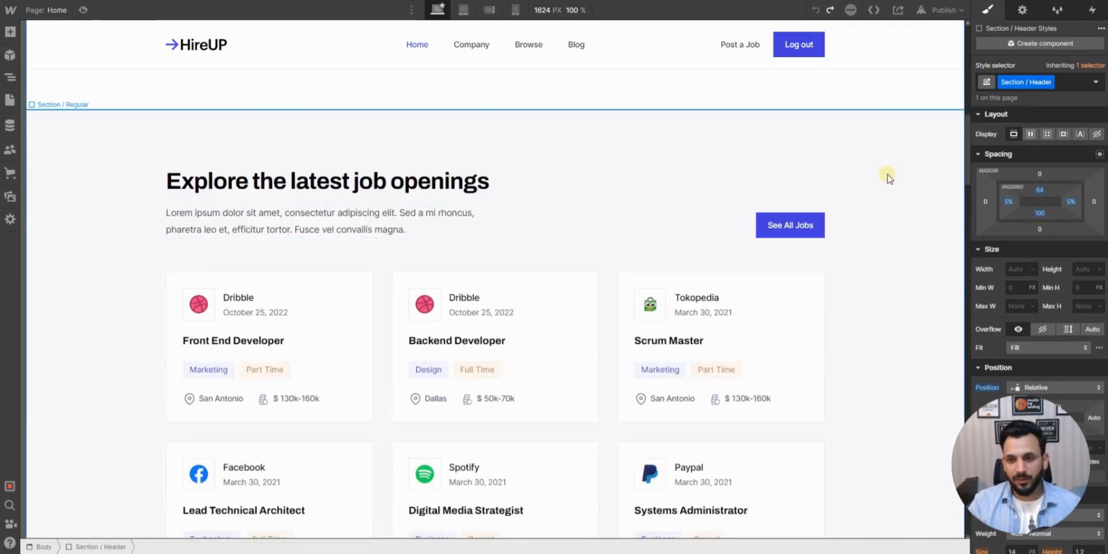
scroll(871, 248, down, 10)
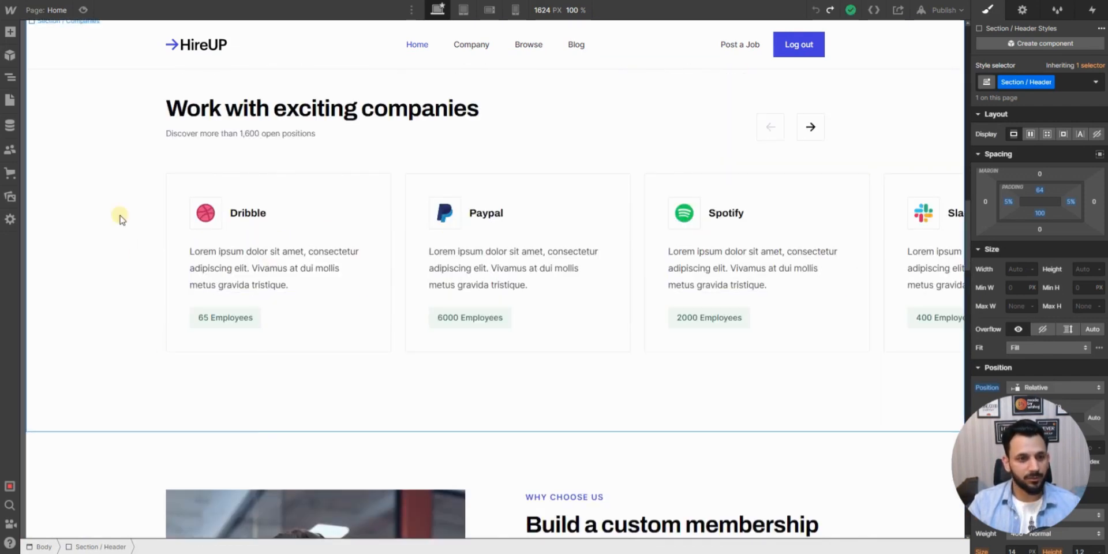
scroll(120, 220, down, 6)
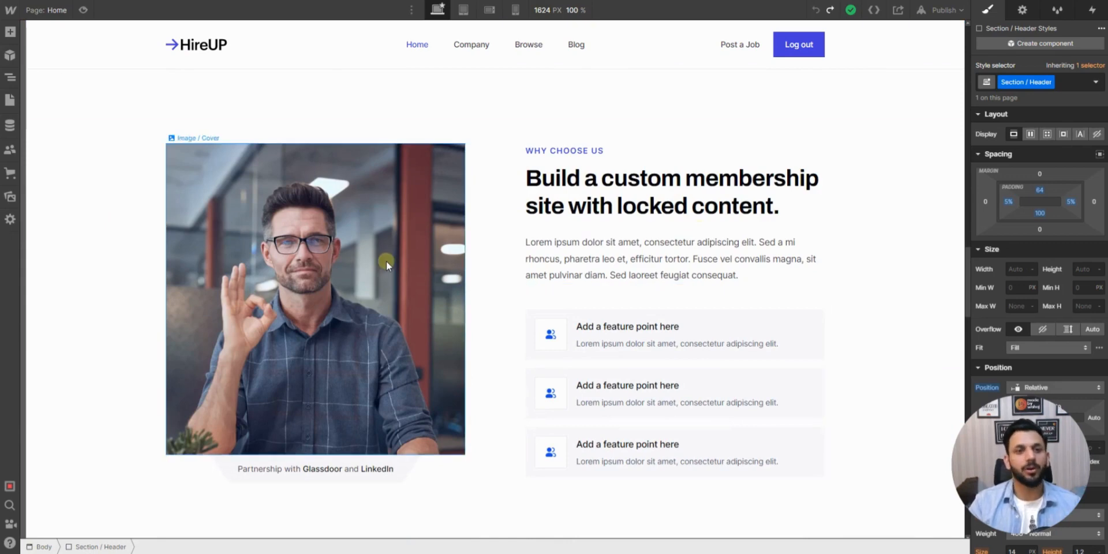
scroll(411, 247, down, 7)
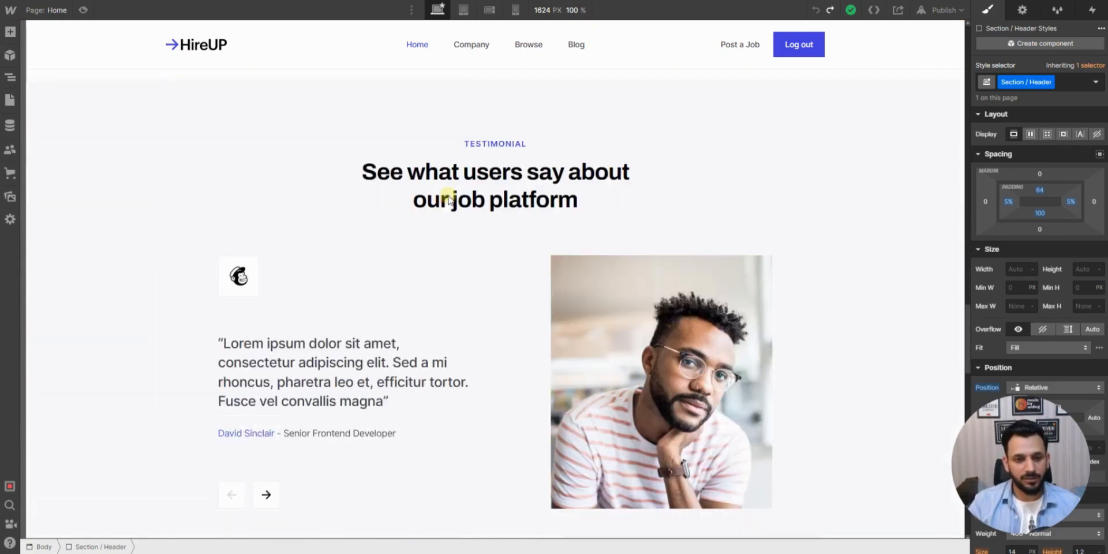
scroll(448, 282, down, 10)
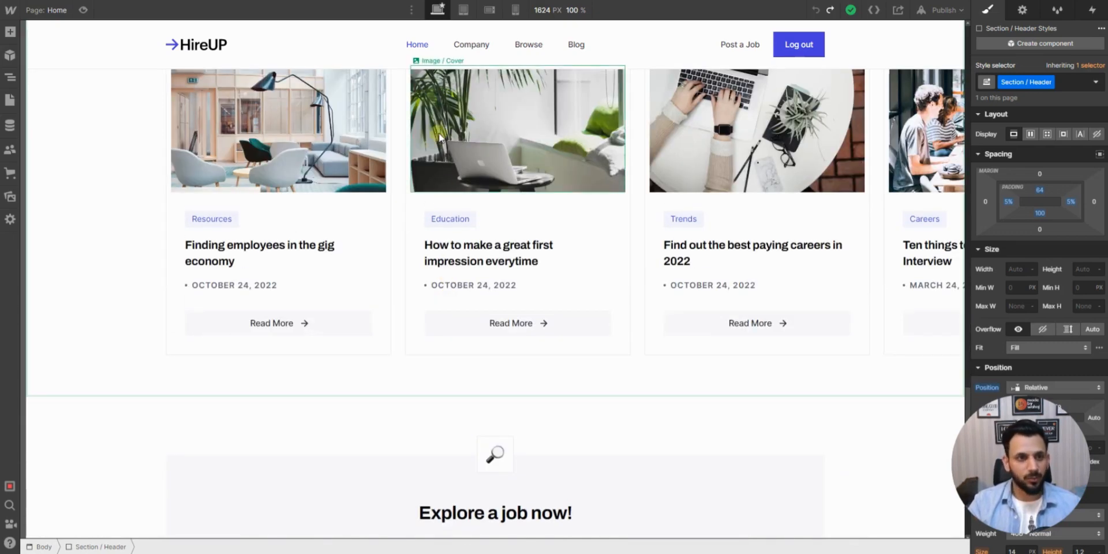
scroll(440, 141, down, 8)
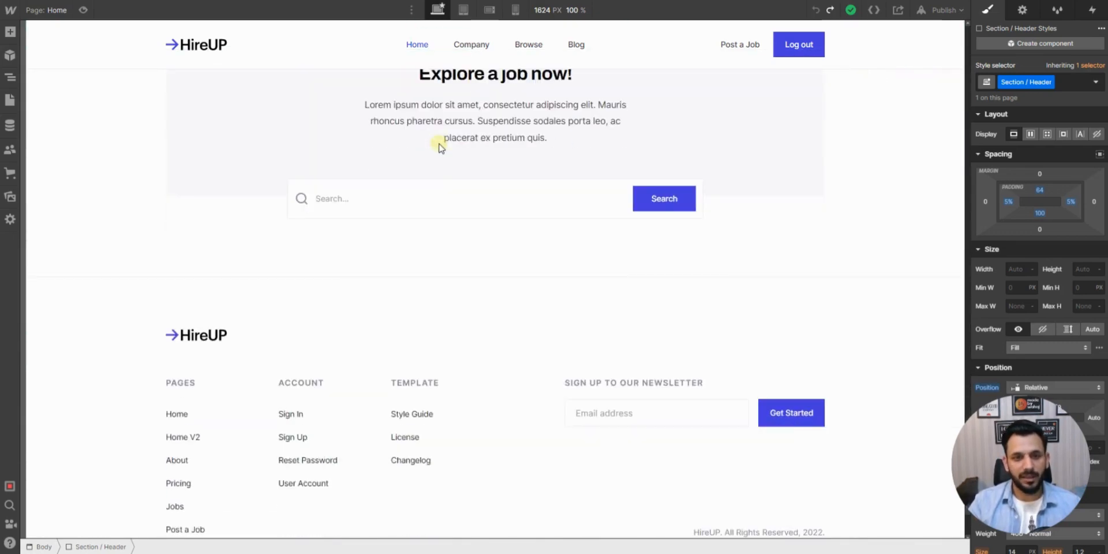
scroll(440, 144, up, 12)
scroll(439, 145, up, 15)
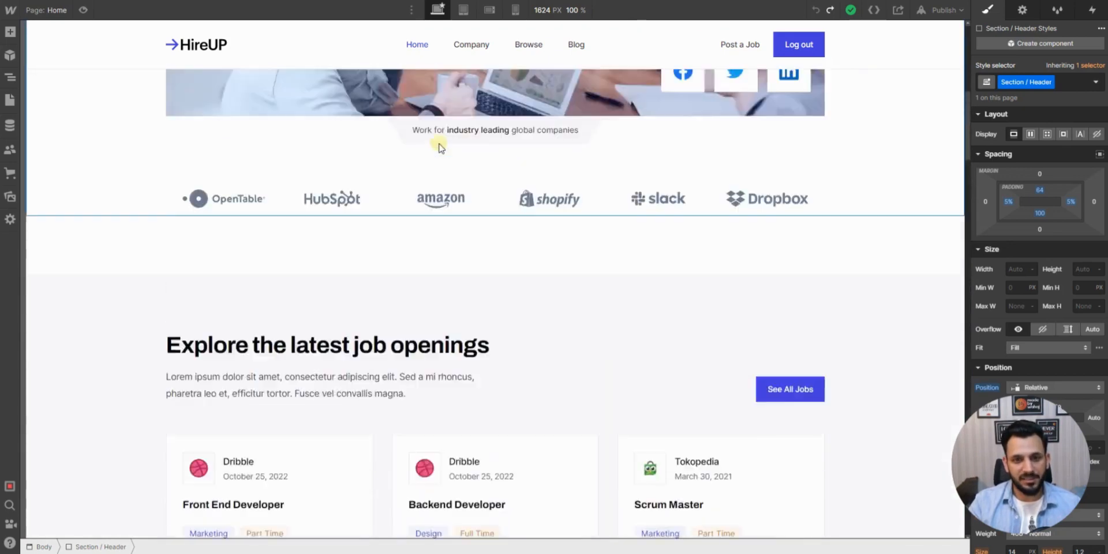
scroll(439, 144, up, 4)
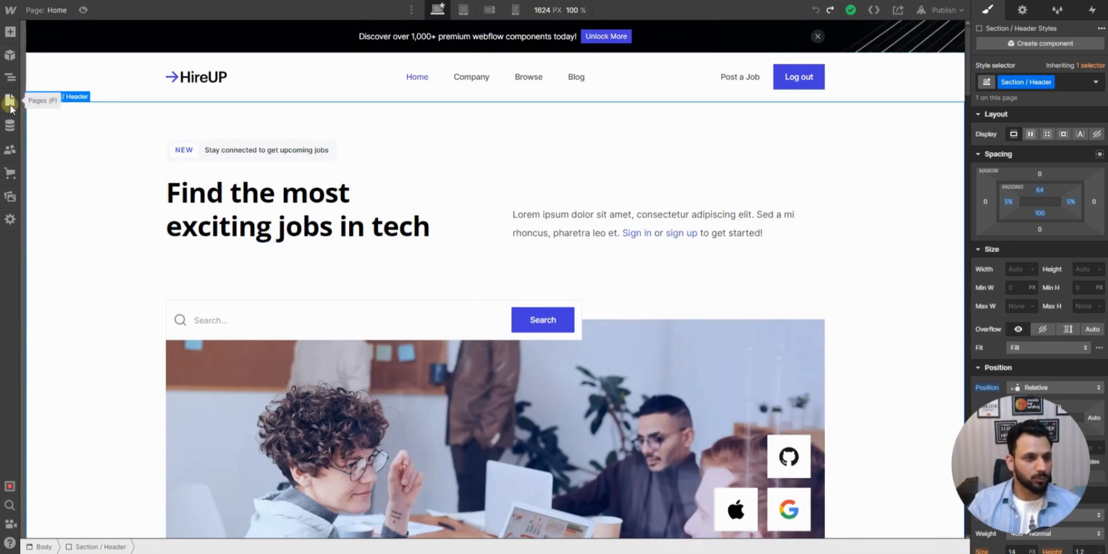
- Open the About page from the site's static pages
click(40, 11)
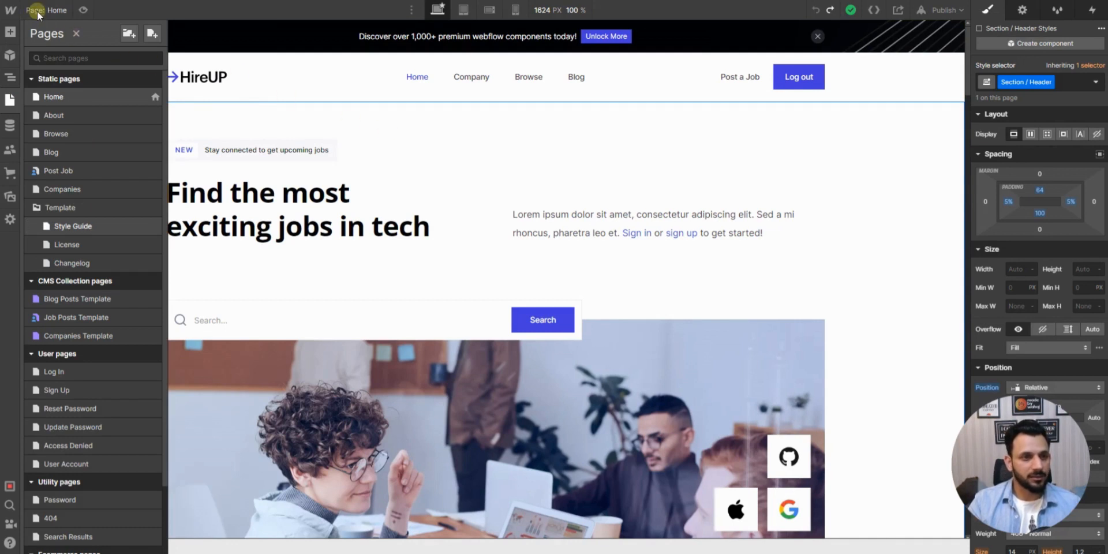
click(38, 11)
click(10, 100)
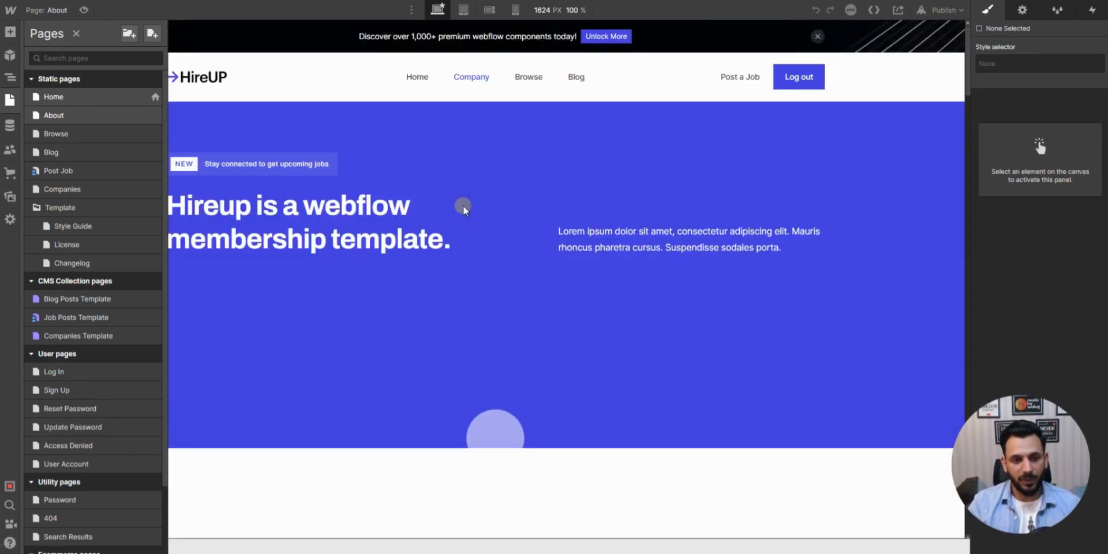
click(463, 206)
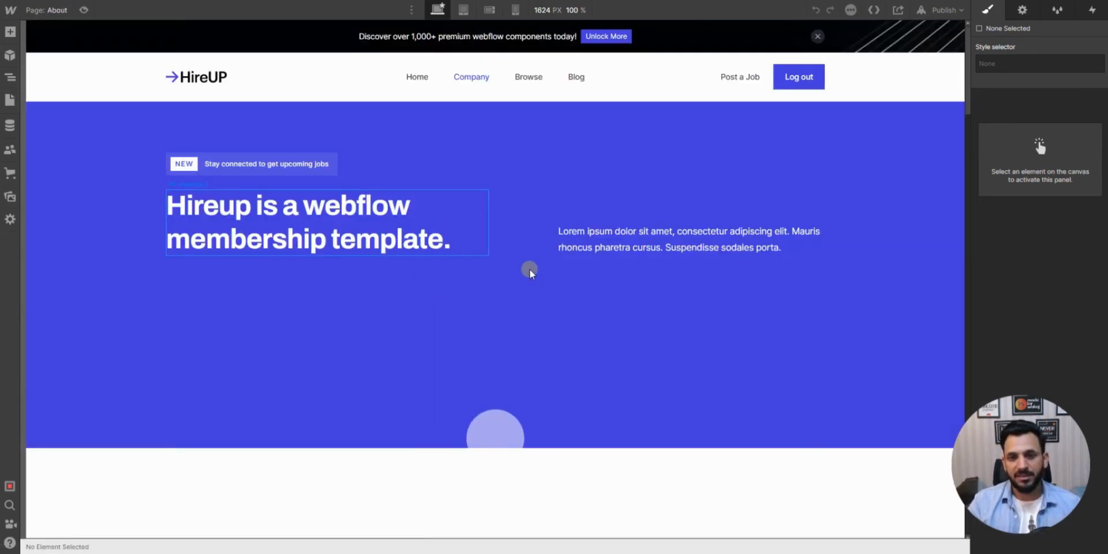
- Duplicate the first "Add your feature here" list item in the About page's "Who is our audience?" section
scroll(514, 168, down, 4)
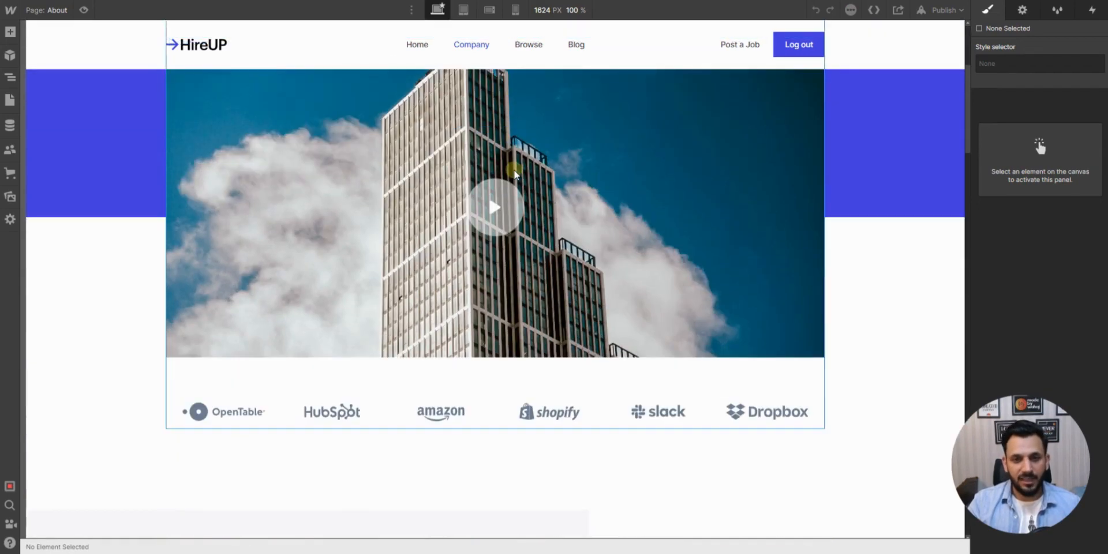
scroll(514, 170, up, 4)
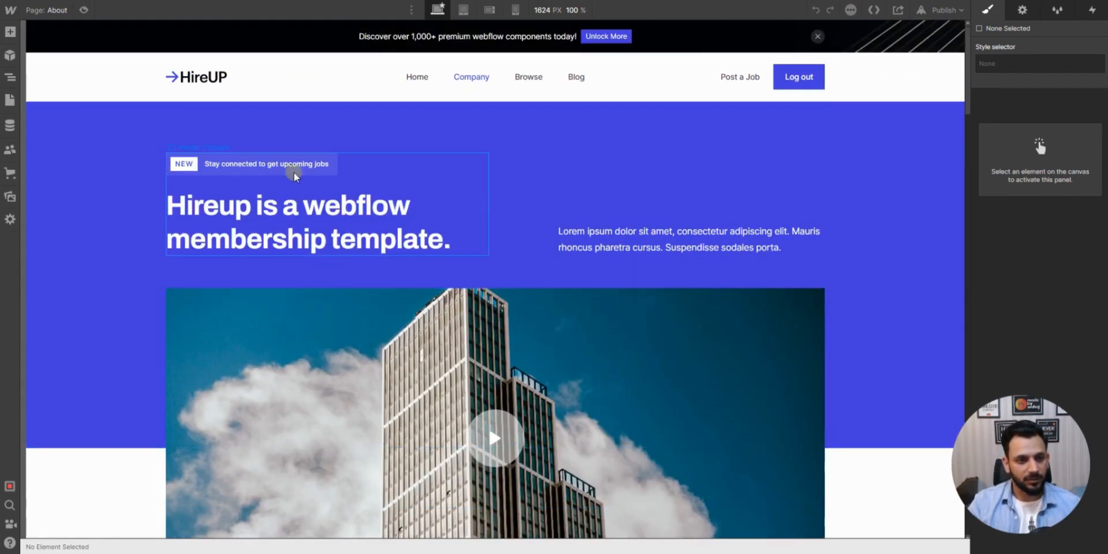
scroll(472, 191, down, 5)
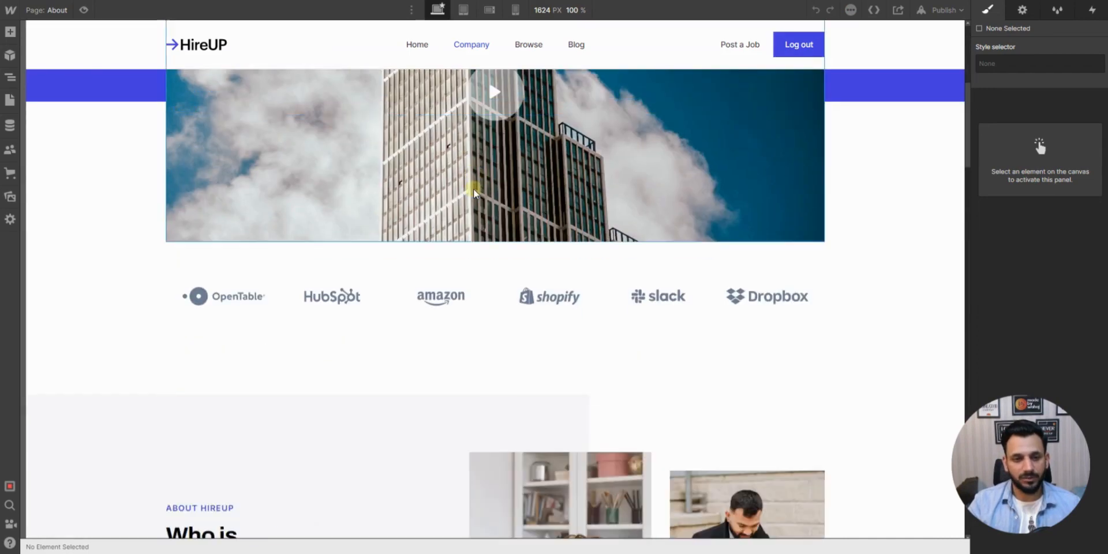
scroll(452, 227, down, 6)
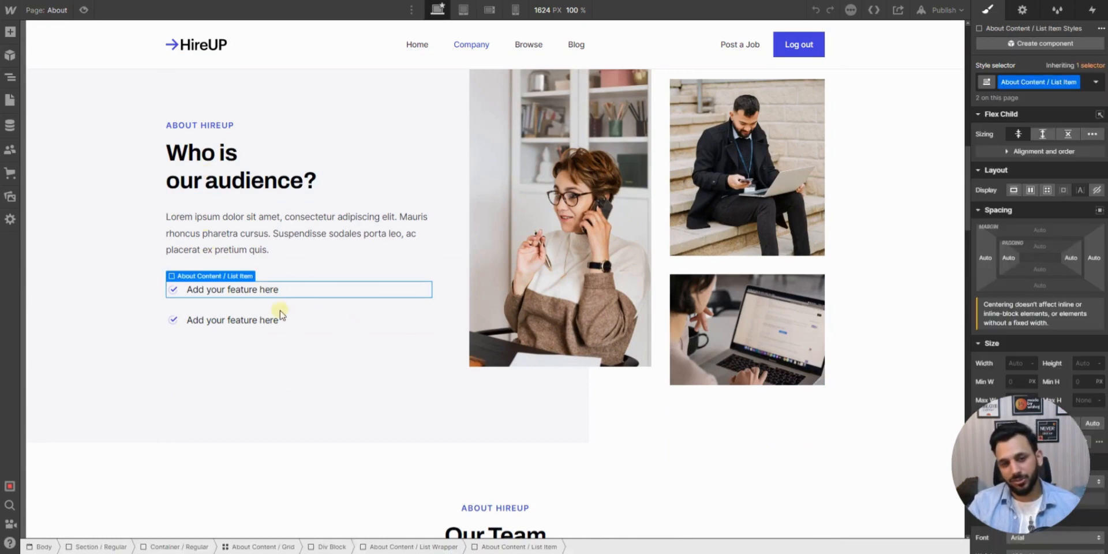
right_click(298, 290)
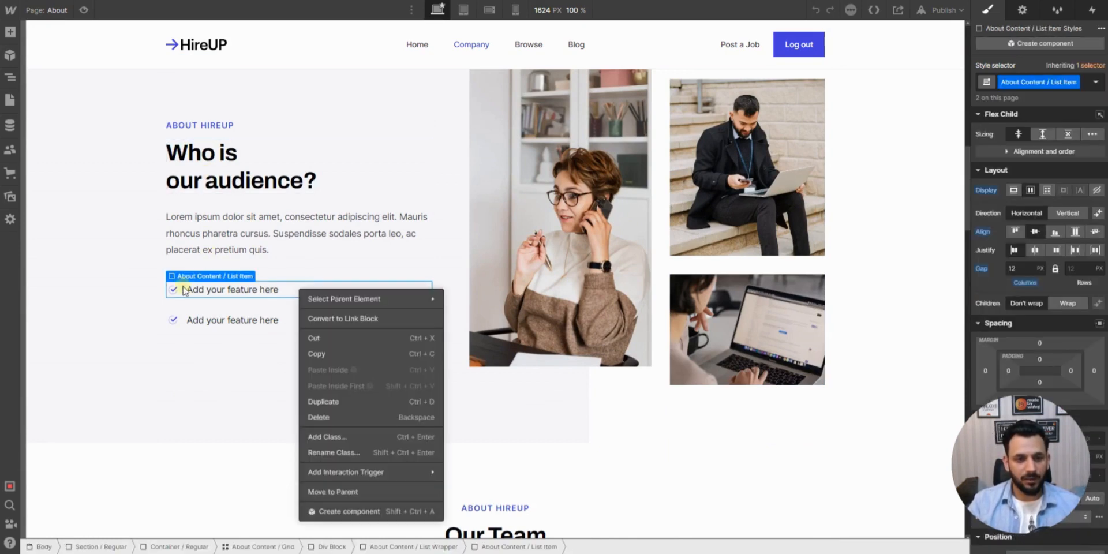
click(319, 402)
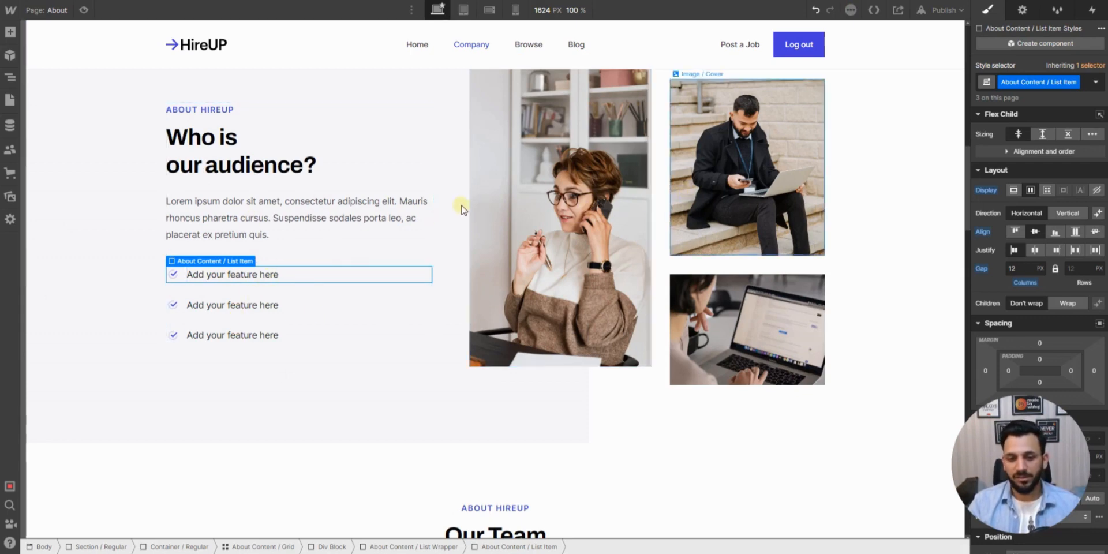
- Look through the About page's team, frequently asked questions, contact form and footer sections
scroll(376, 206, down, 10)
scroll(377, 206, up, 7)
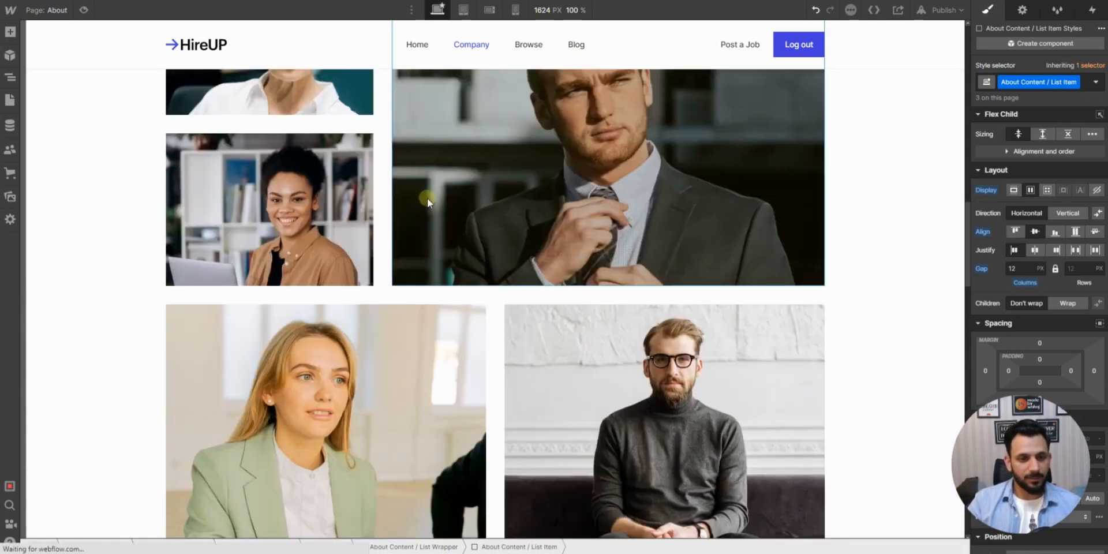
scroll(456, 203, down, 4)
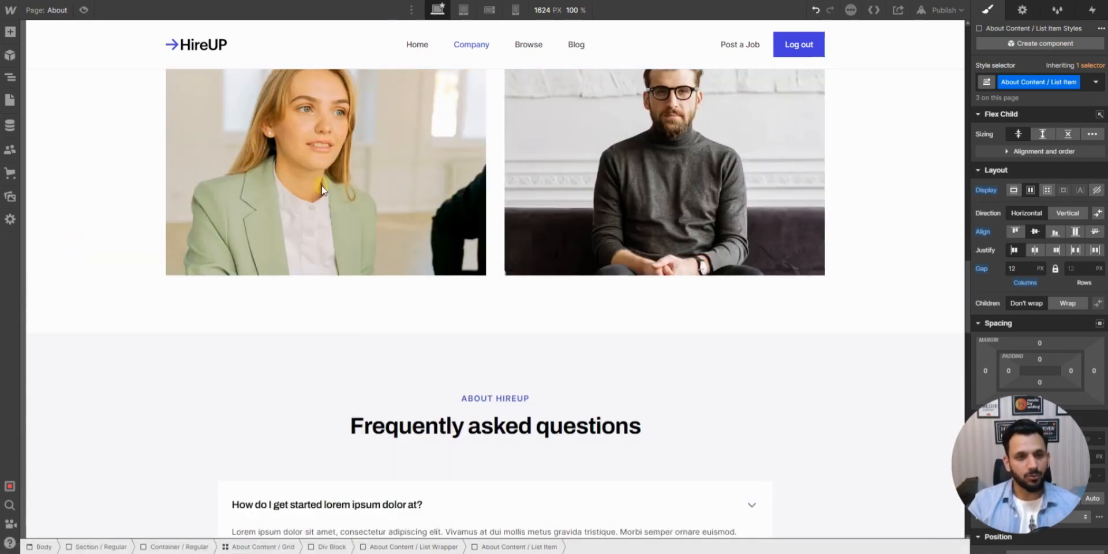
scroll(500, 323, down, 15)
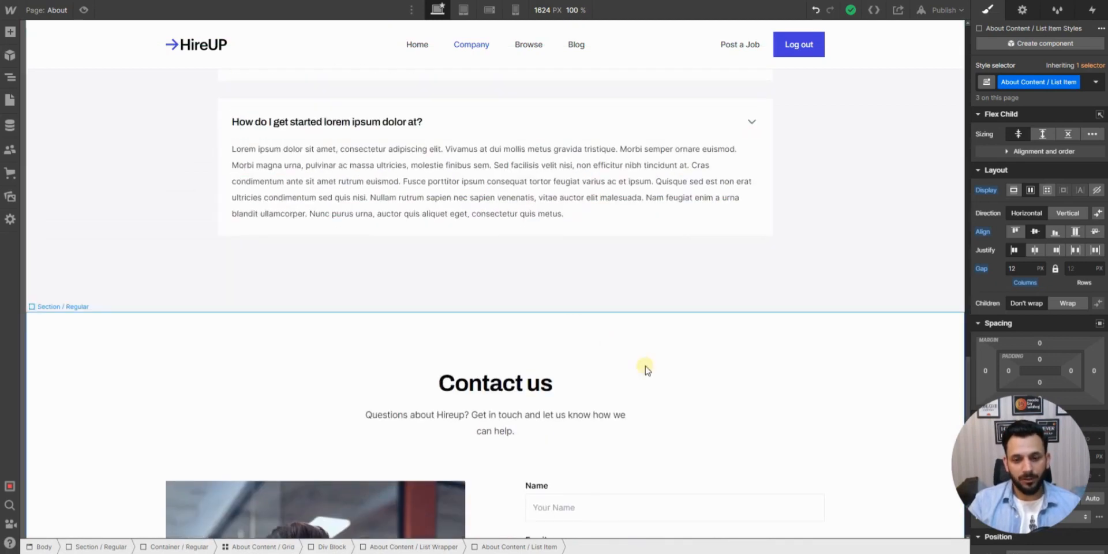
scroll(331, 237, down, 8)
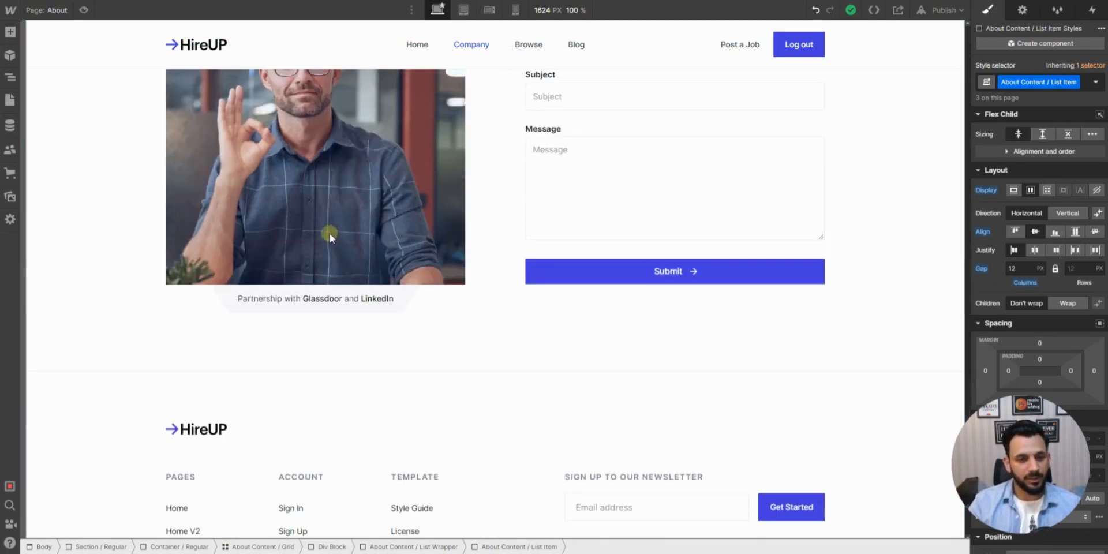
- Look back over the About page's header, client logos and "Who is our audience?" sections
scroll(481, 180, up, 8)
scroll(481, 180, up, 15)
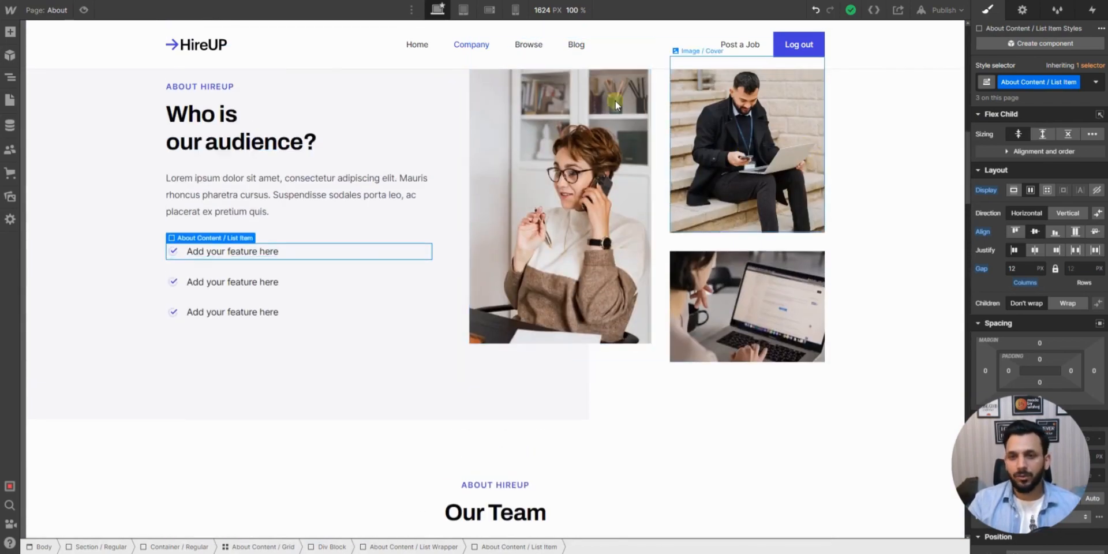
scroll(615, 100, up, 10)
scroll(328, 136, up, 2)
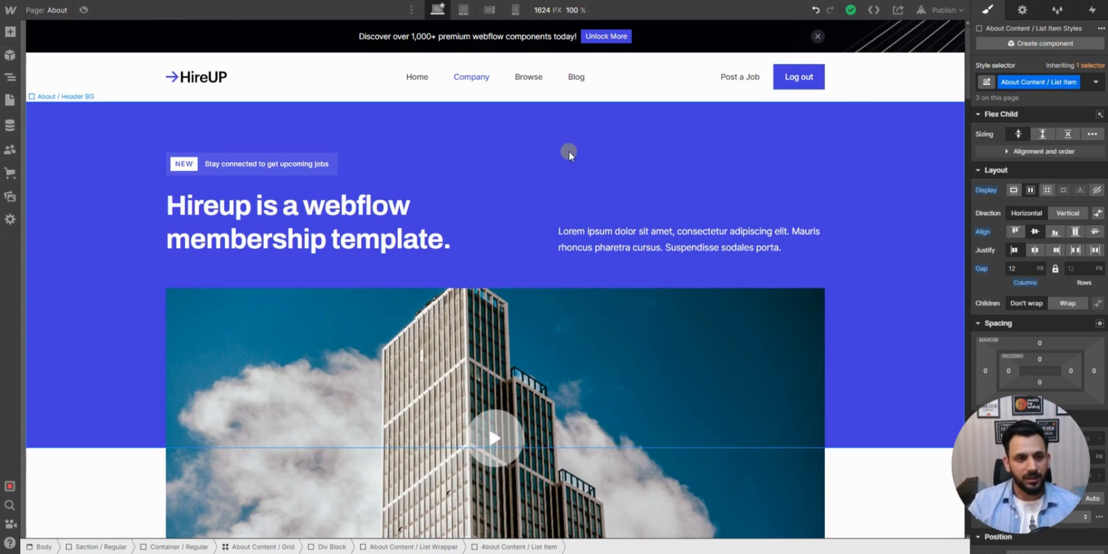
scroll(570, 165, down, 6)
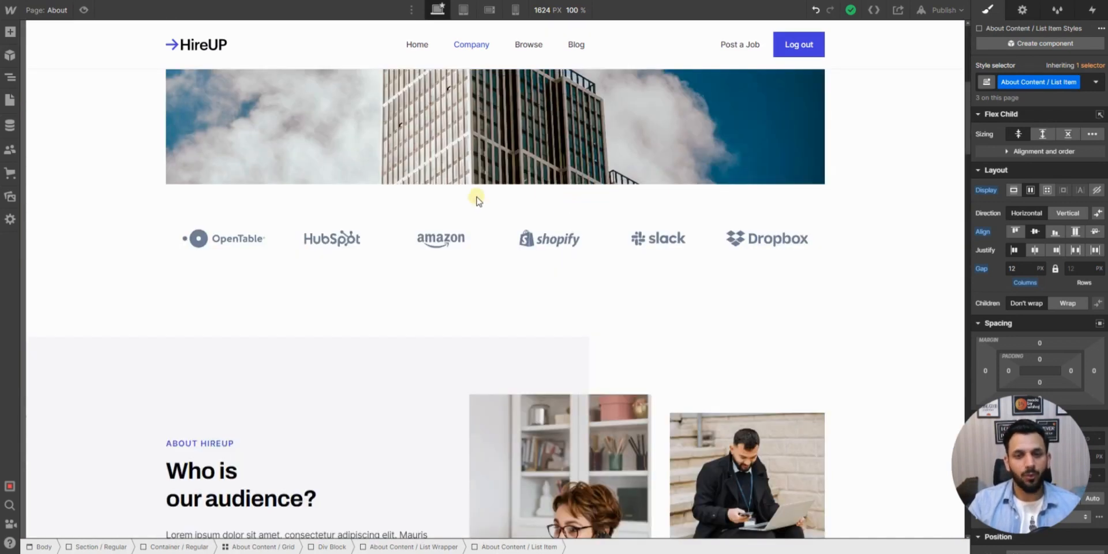
scroll(477, 200, down, 8)
scroll(476, 201, up, 10)
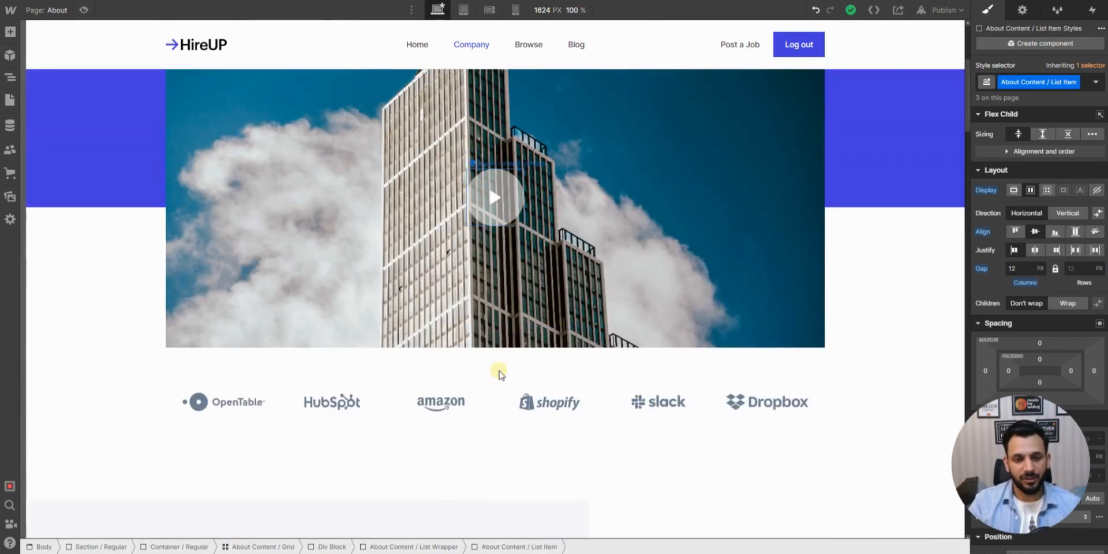
scroll(497, 373, down, 5)
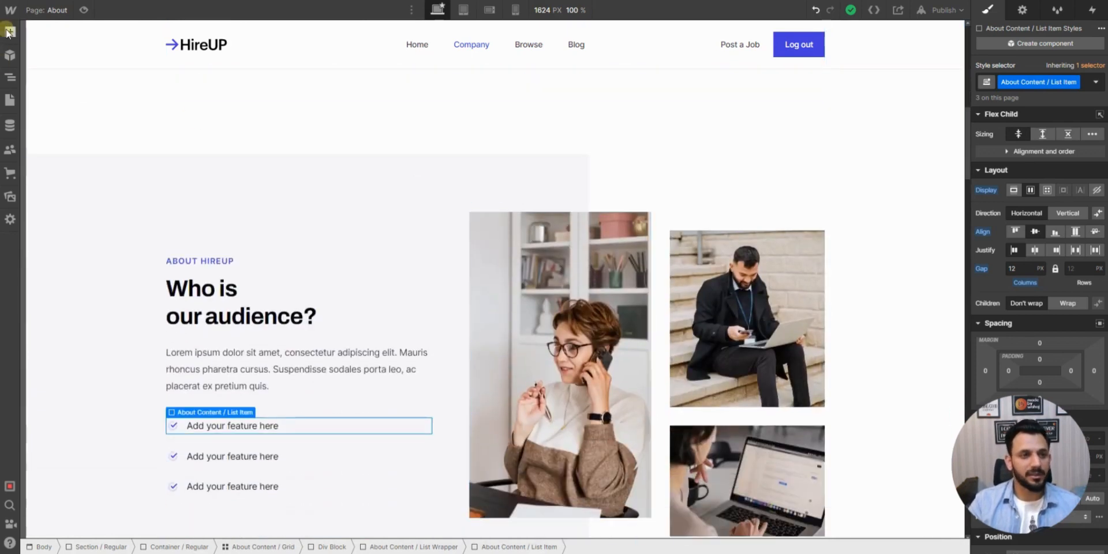
- Examine the elements and prebuilt layouts that can be added to the page
click(10, 32)
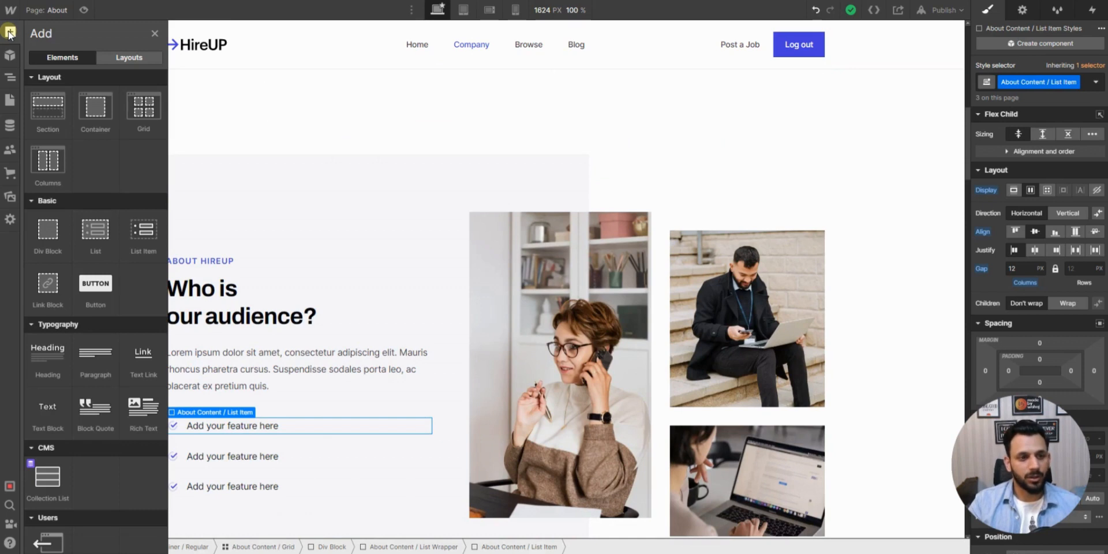
click(112, 59)
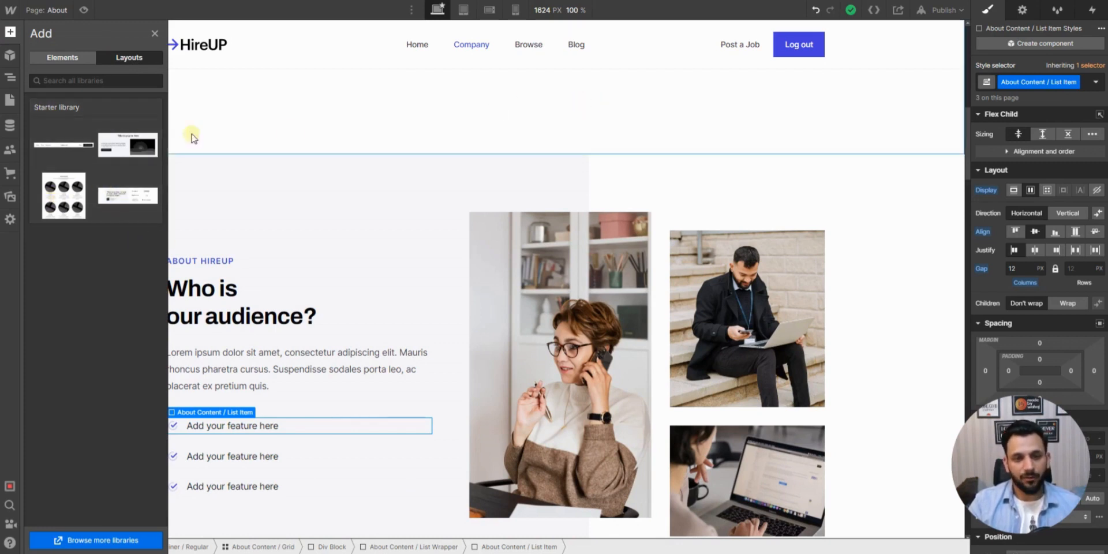
click(68, 60)
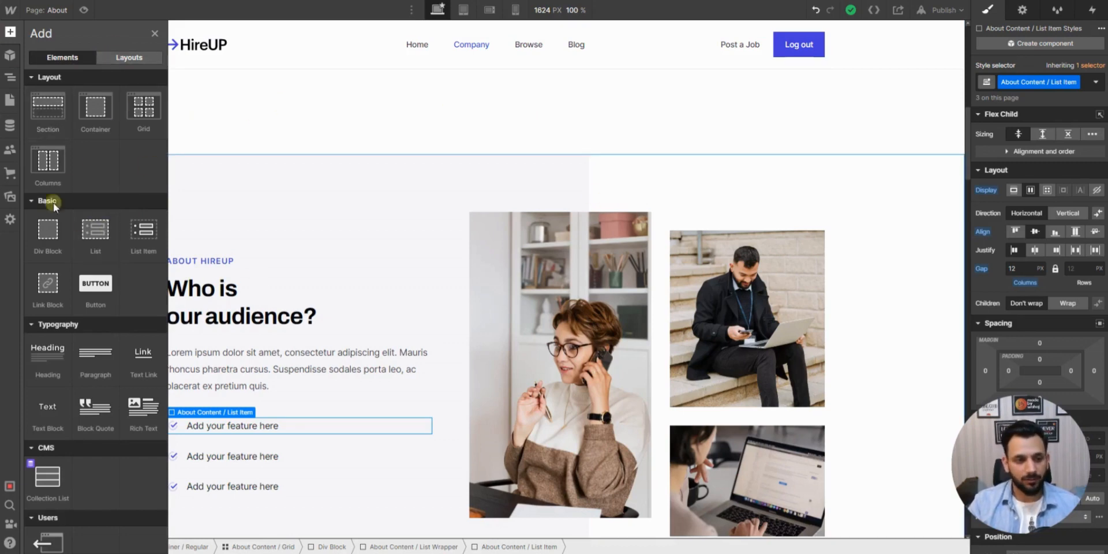
- Look over the About page's sections from the header to the frequently asked questions, and close the list of addable elements
scroll(516, 163, up, 10)
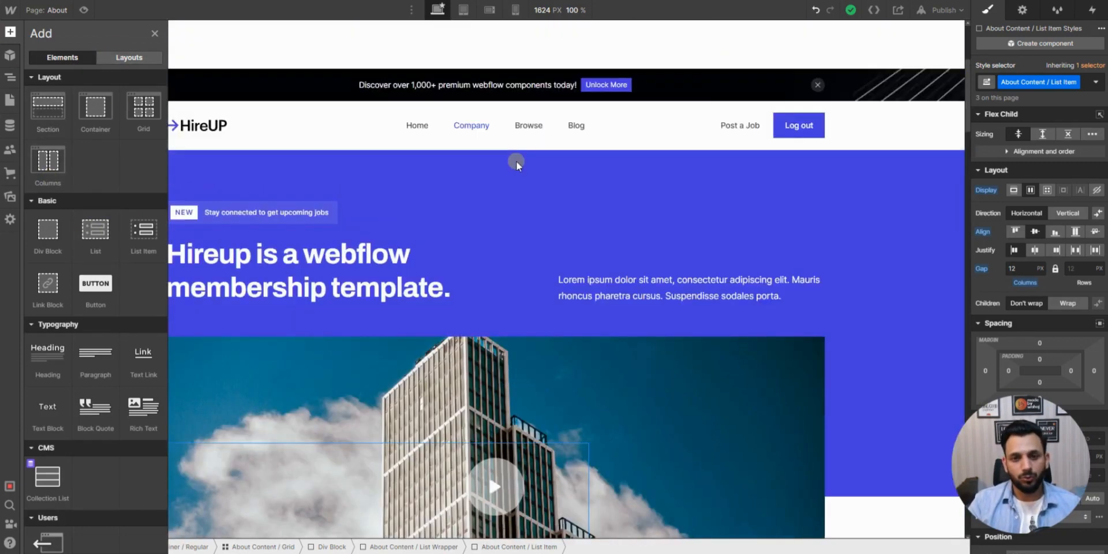
scroll(516, 161, down, 1)
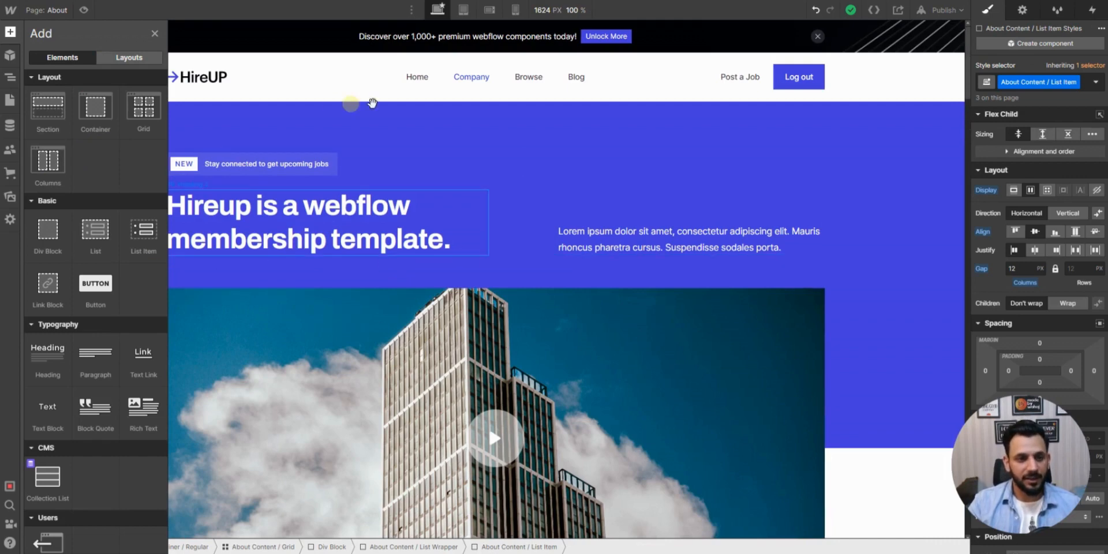
scroll(461, 143, down, 10)
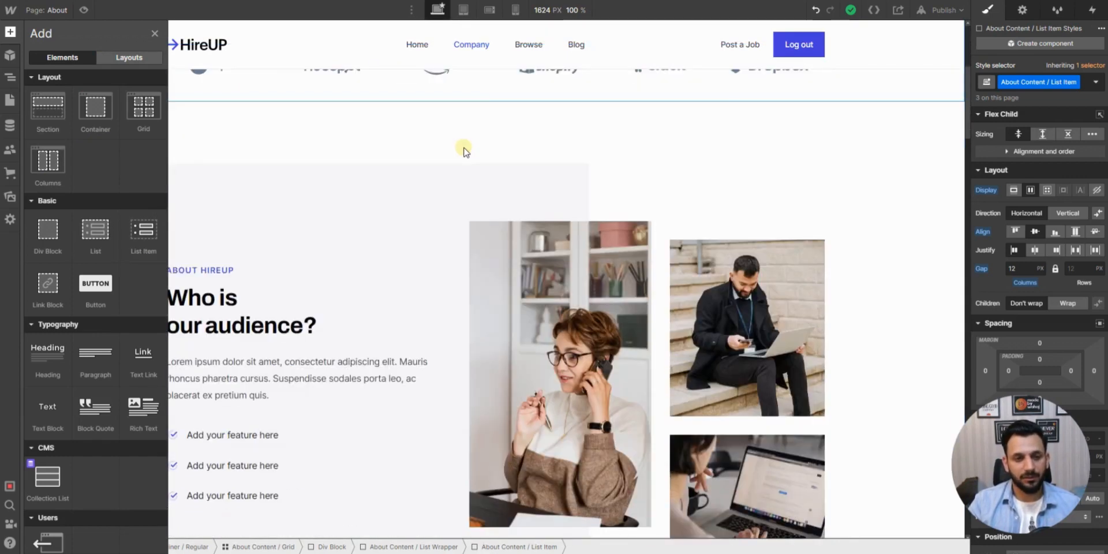
scroll(465, 150, up, 3)
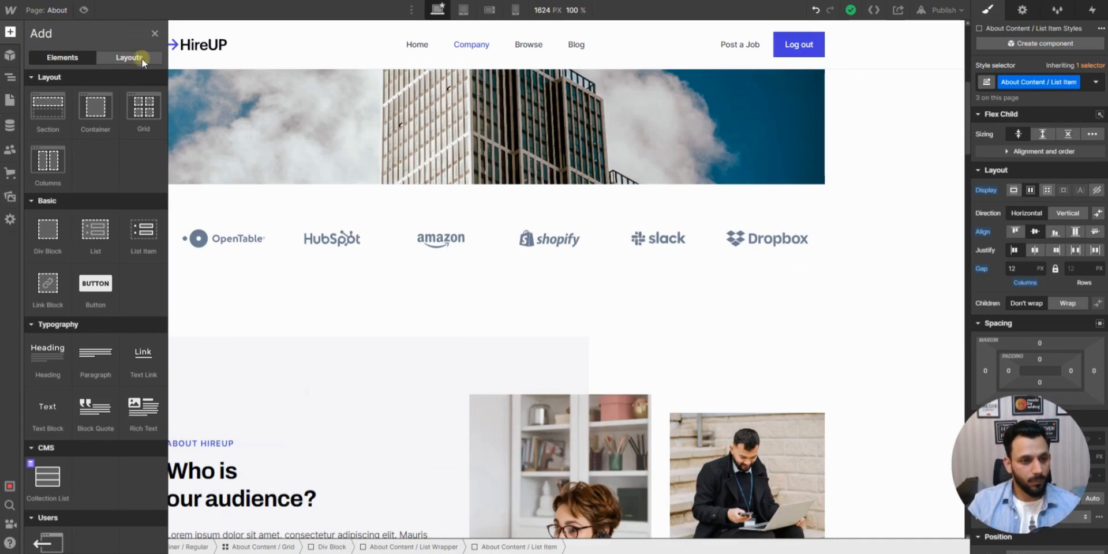
scroll(406, 300, down, 4)
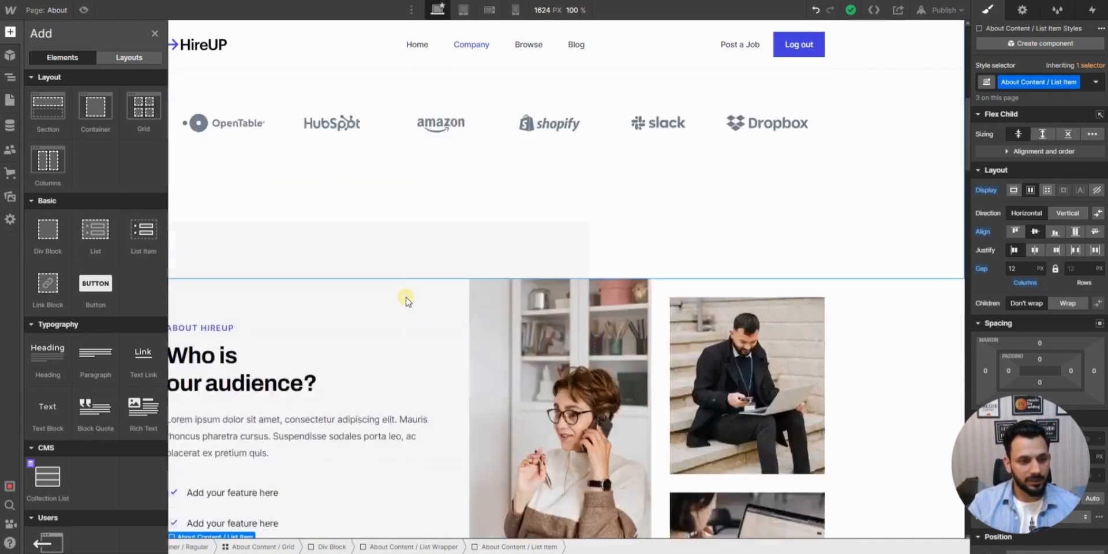
scroll(427, 254, down, 5)
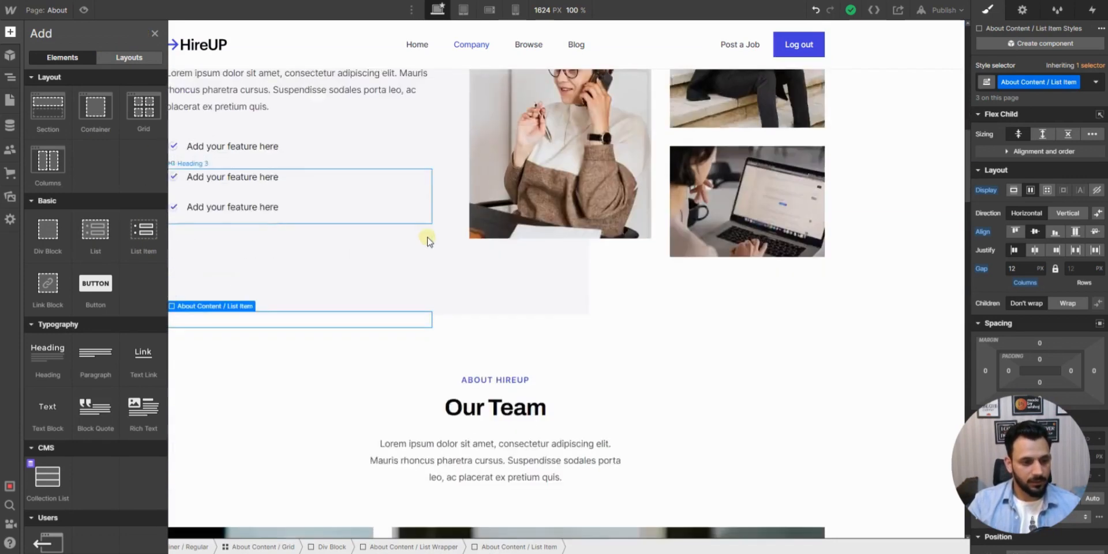
scroll(427, 241, down, 11)
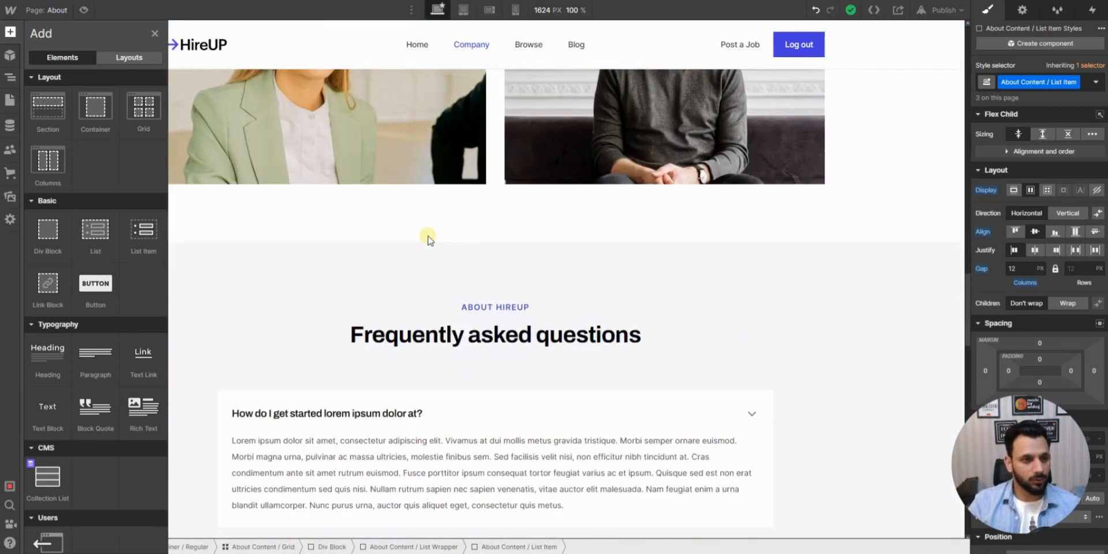
scroll(427, 236, down, 2)
scroll(428, 235, up, 5)
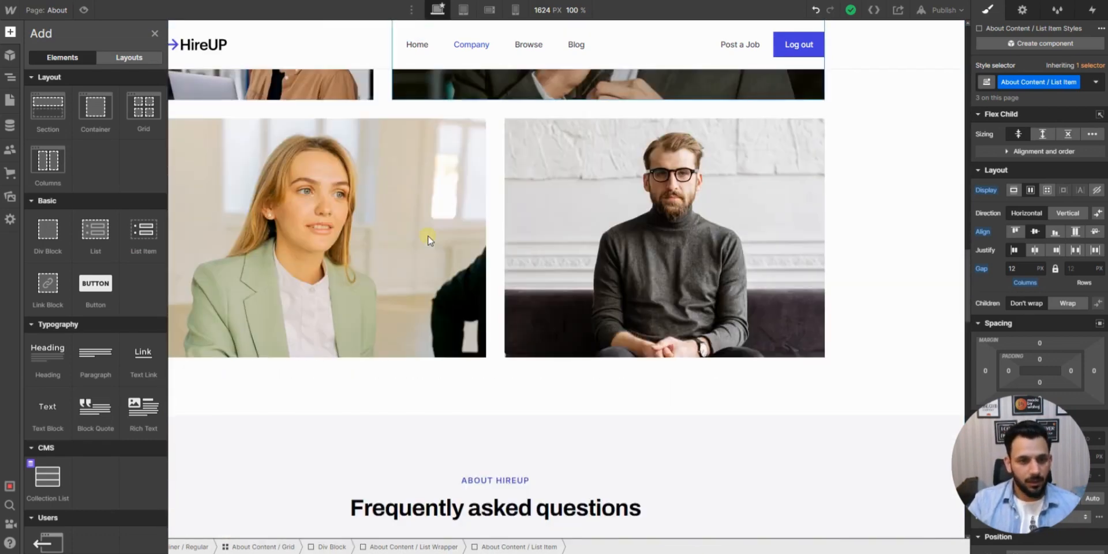
scroll(427, 235, up, 5)
scroll(428, 235, up, 10)
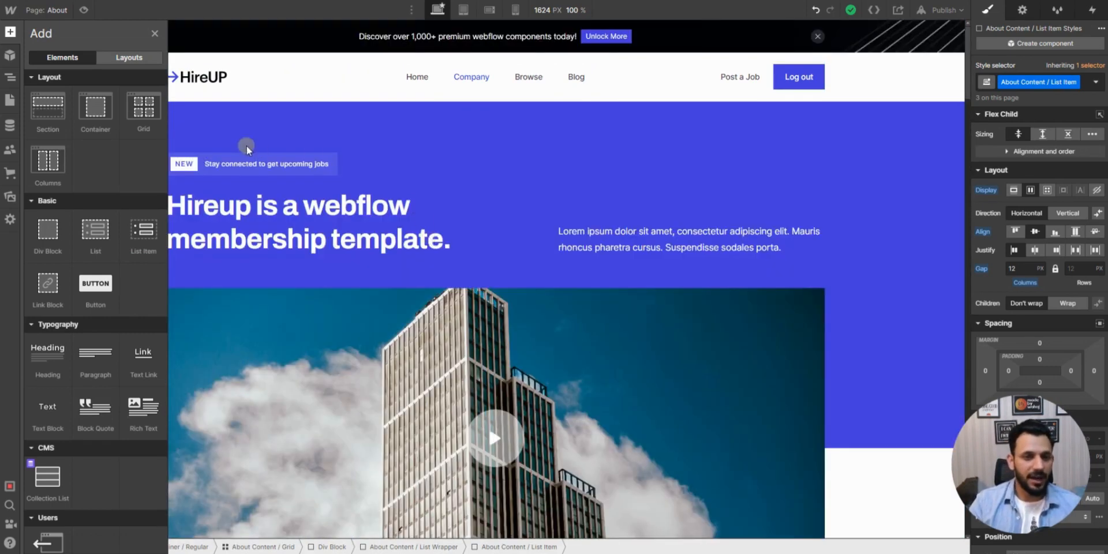
click(157, 36)
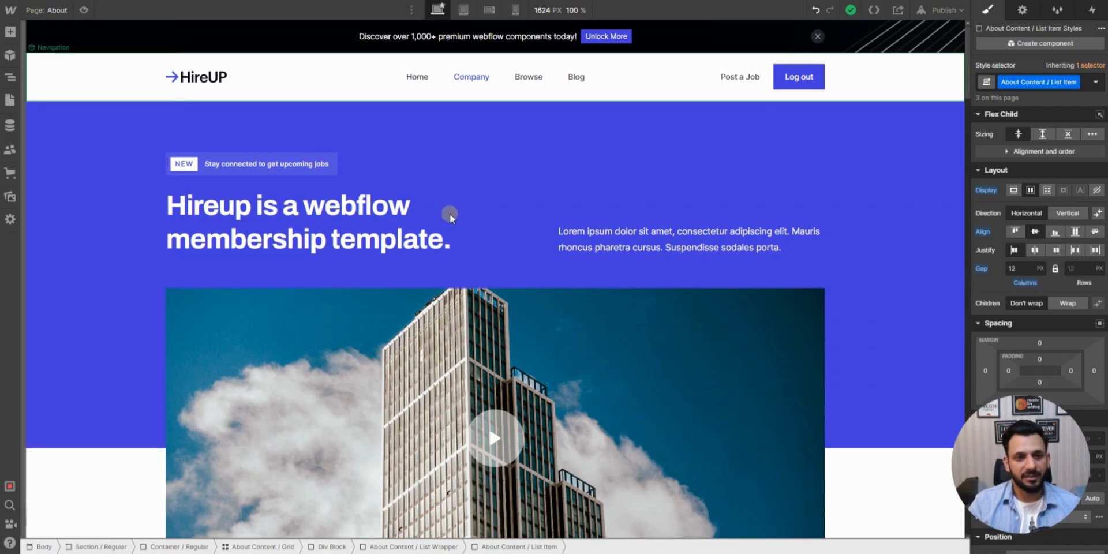
scroll(554, 188, down, 4)
scroll(584, 204, down, 4)
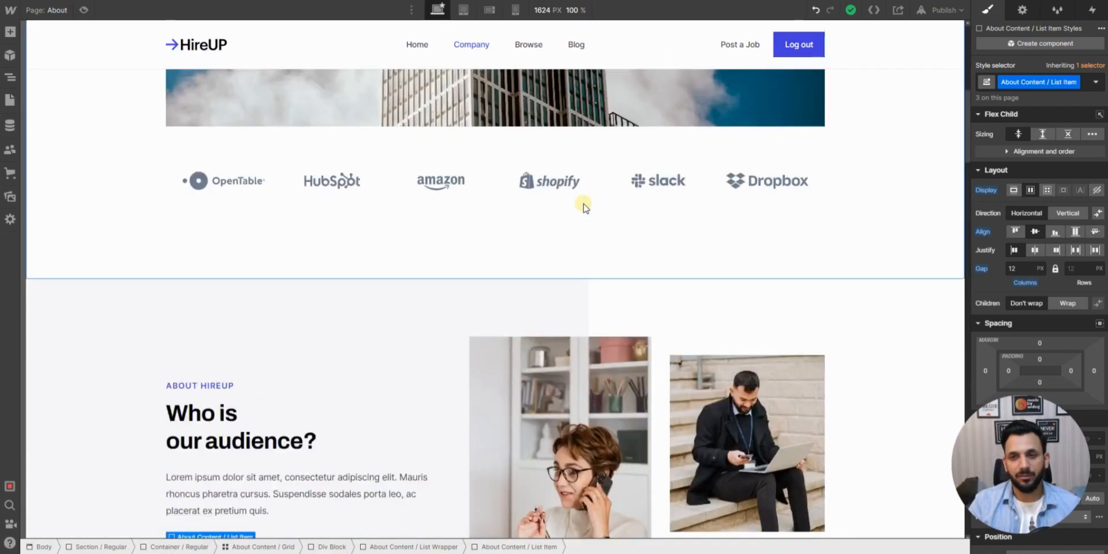
scroll(584, 204, up, 6)
scroll(583, 203, up, 3)
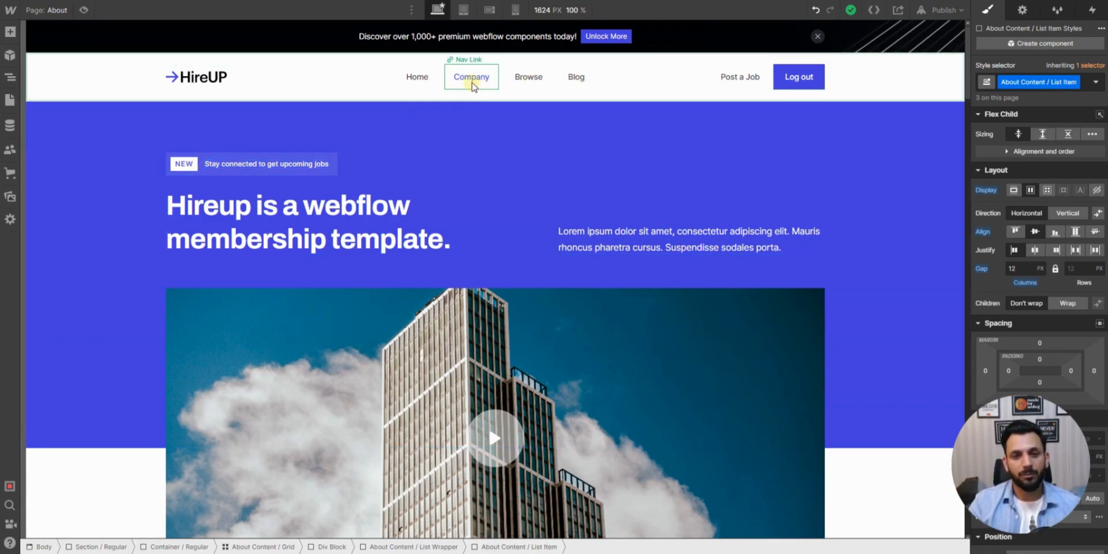
- Select the Browse link in the navigation bar and view the site's list of pages
click(522, 82)
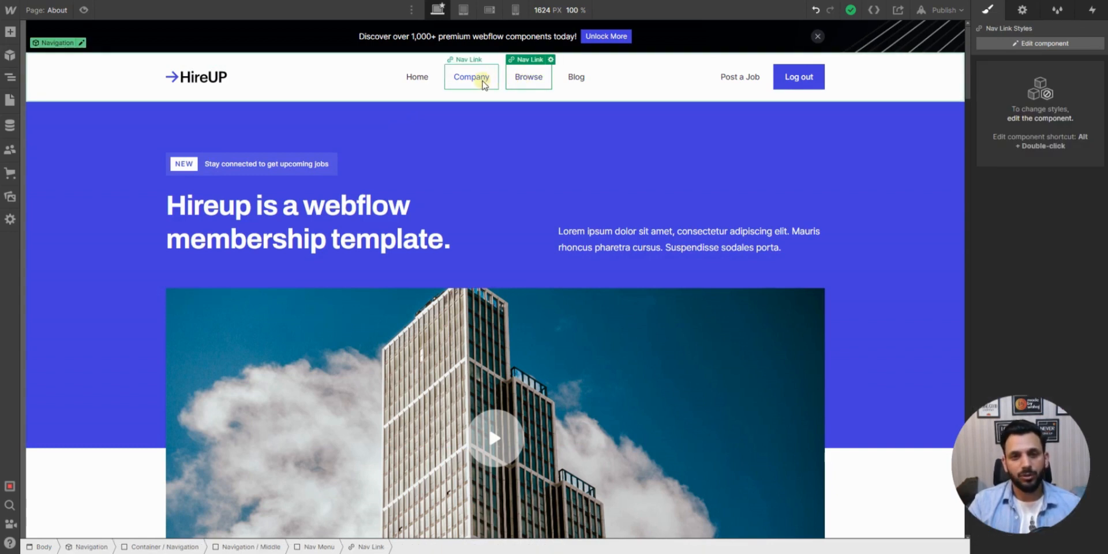
click(9, 98)
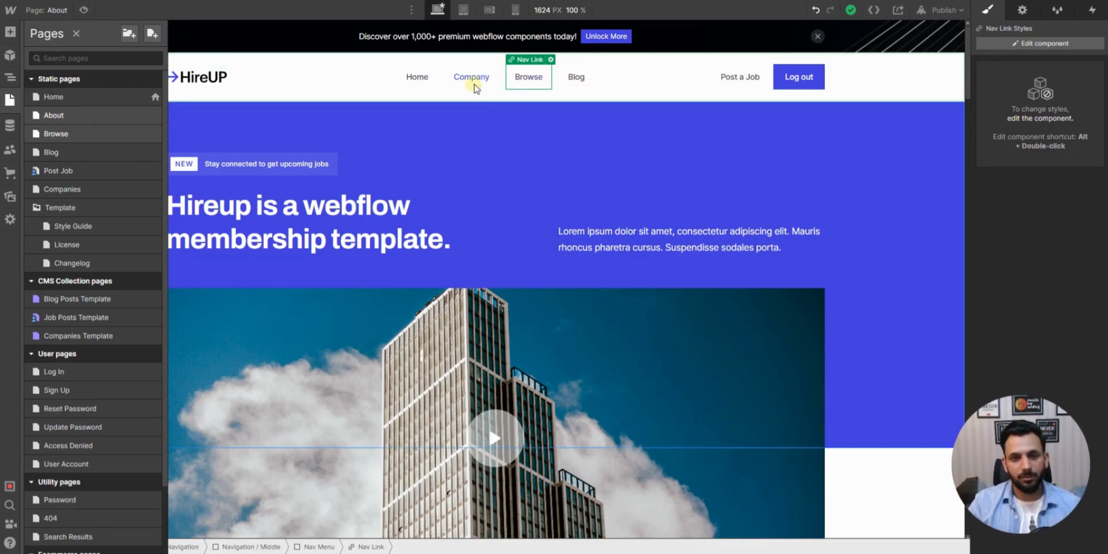
click(478, 81)
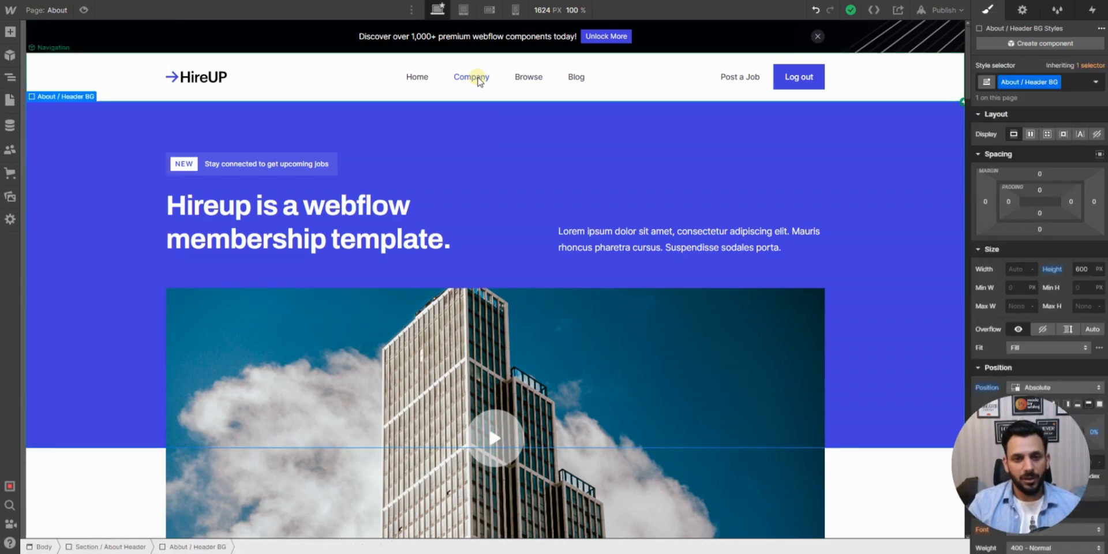
- Try to add a copy of the Company link in the navigation bar, and undo the change
click(478, 80)
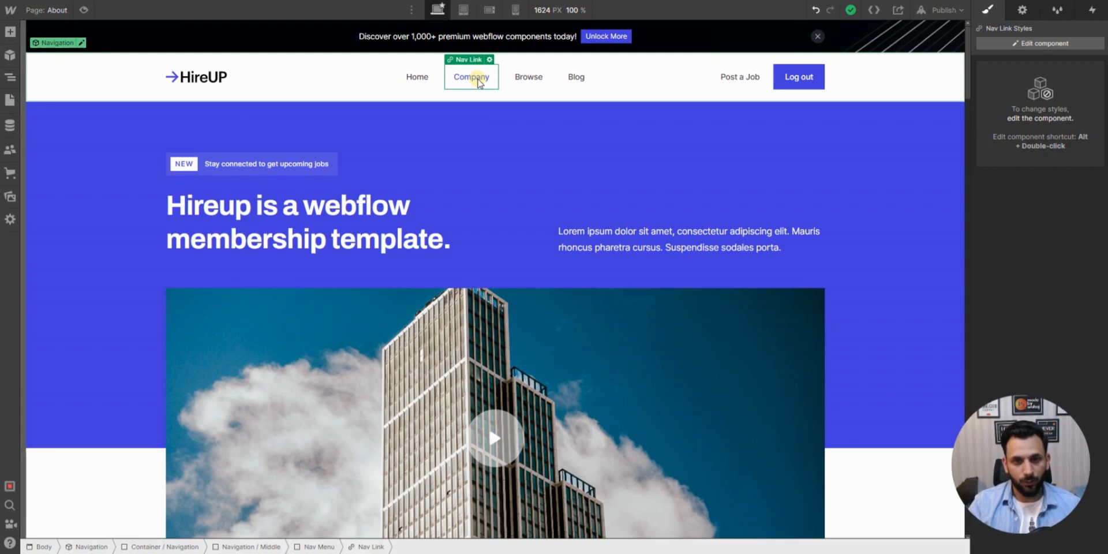
key(ctrl+v)
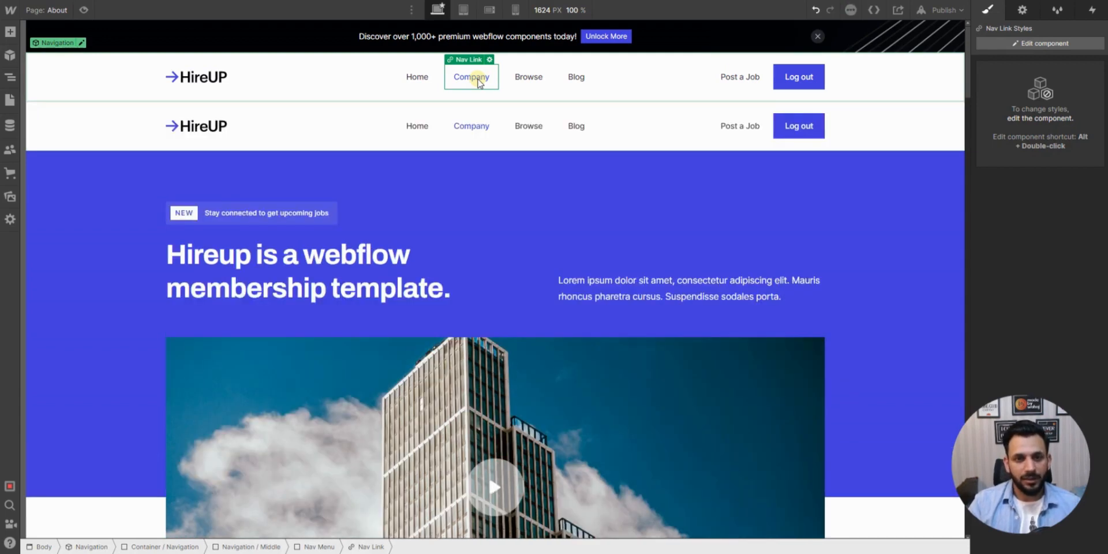
click(123, 122)
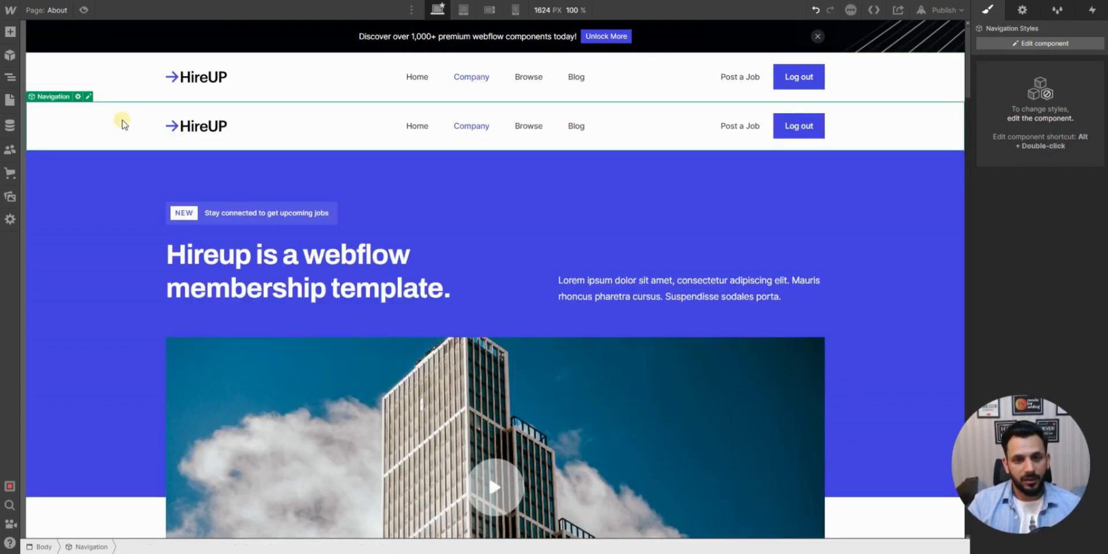
key(ctrl+z)
click(481, 81)
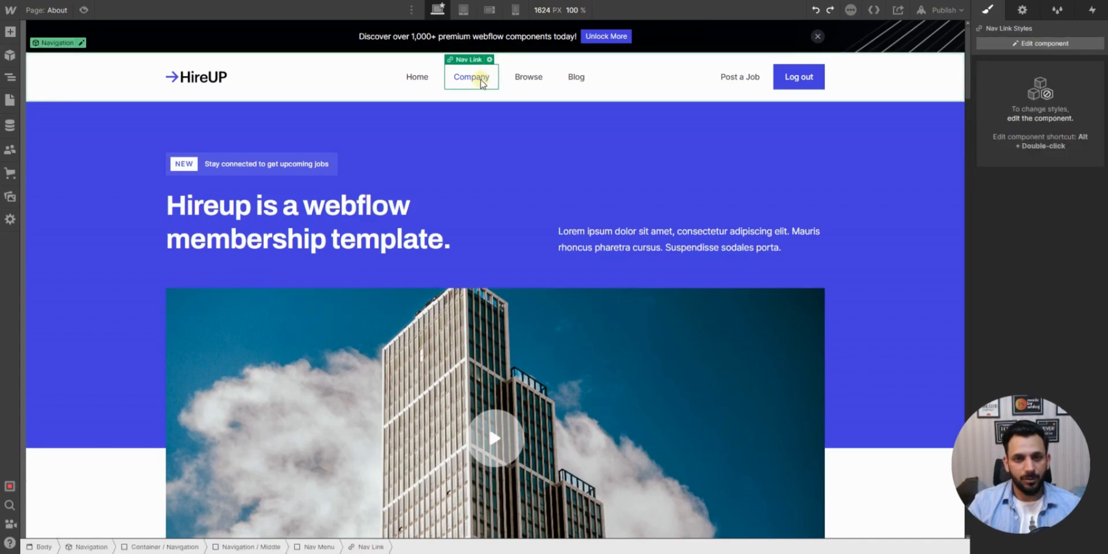
double_click(482, 79)
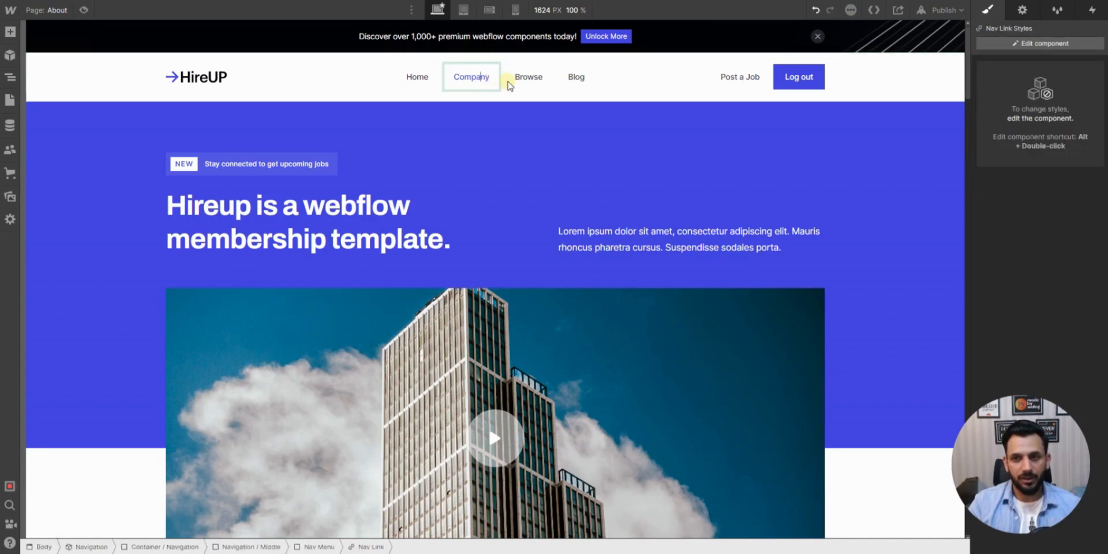
key(Escape)
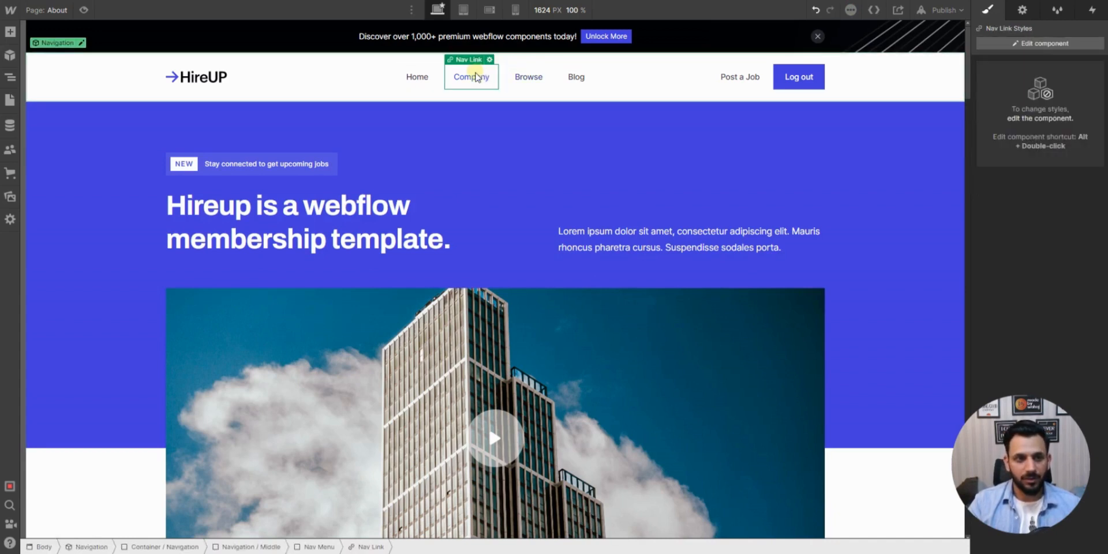
- Try the Duplicate command on the Company navigation link, and undo the duplication
right_click(477, 78)
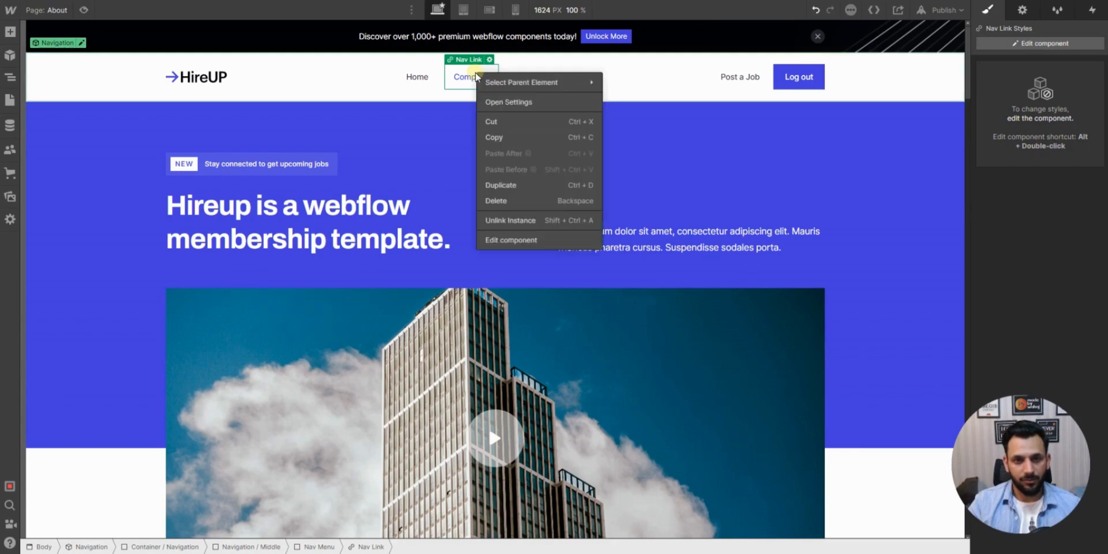
click(531, 185)
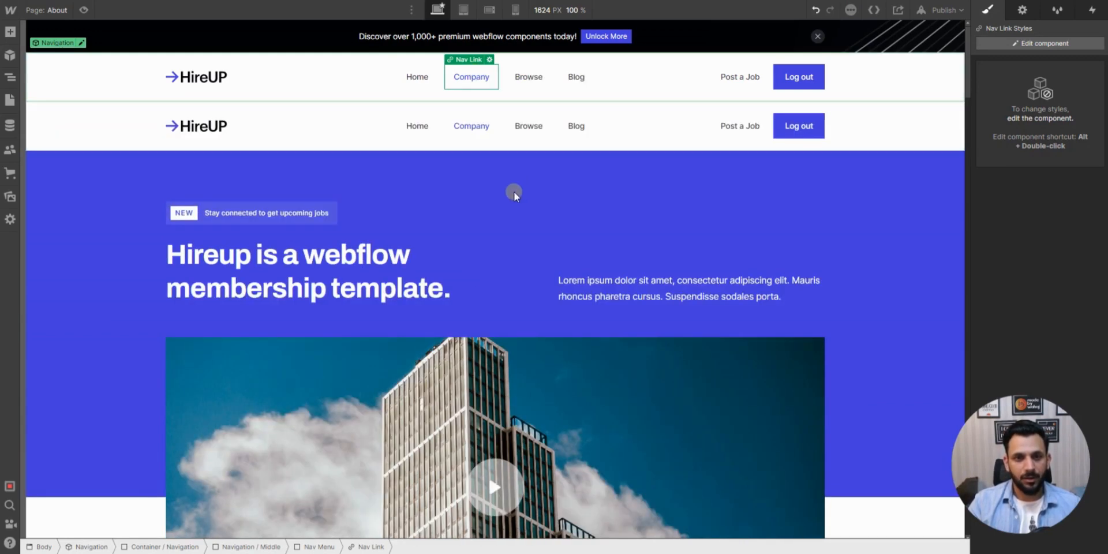
key(ctrl+z)
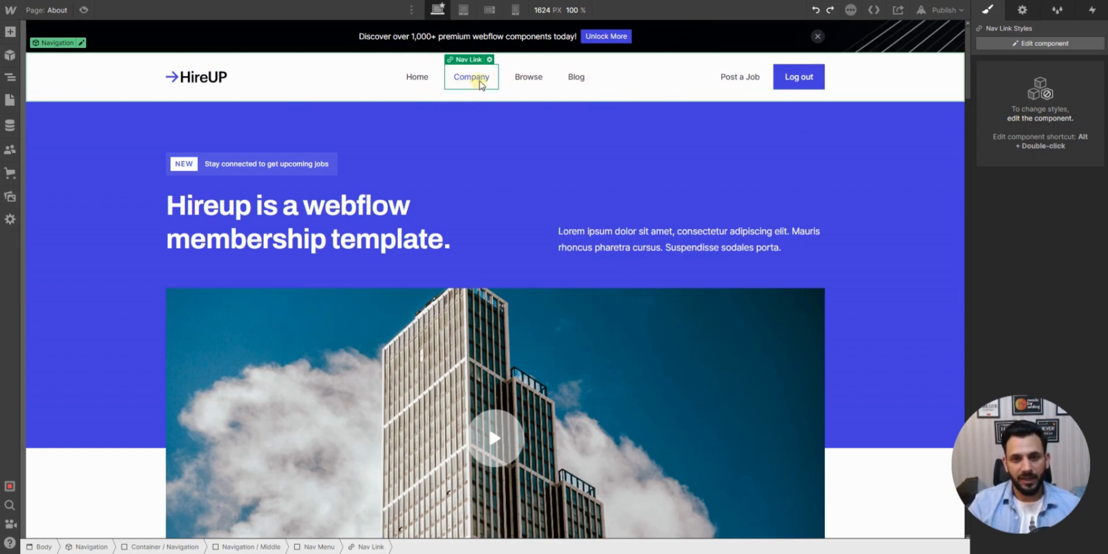
- Leave the HireUP template's About page and return to the site dashboard
right_click(481, 80)
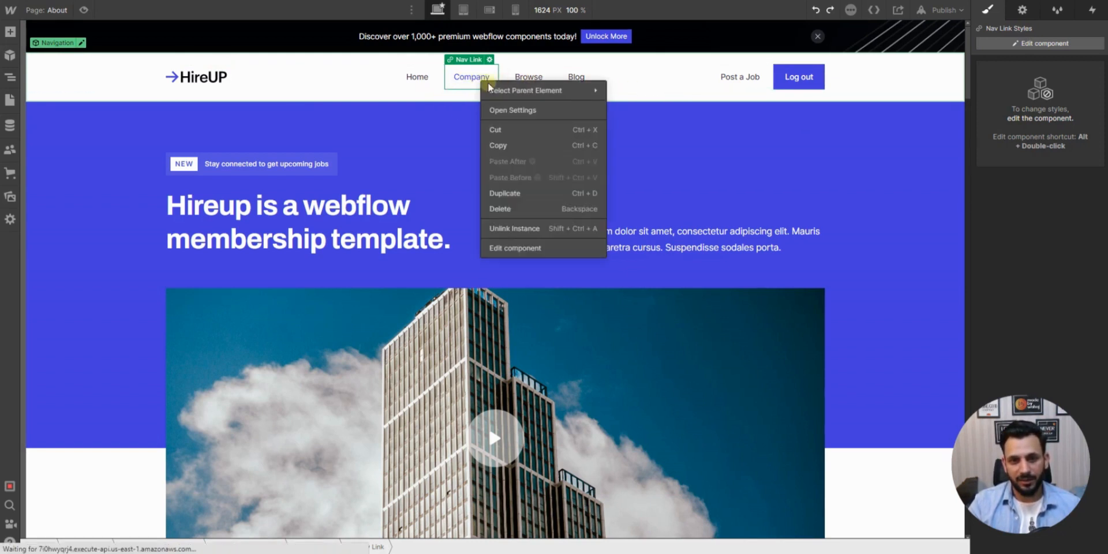
mouse_move(535, 90)
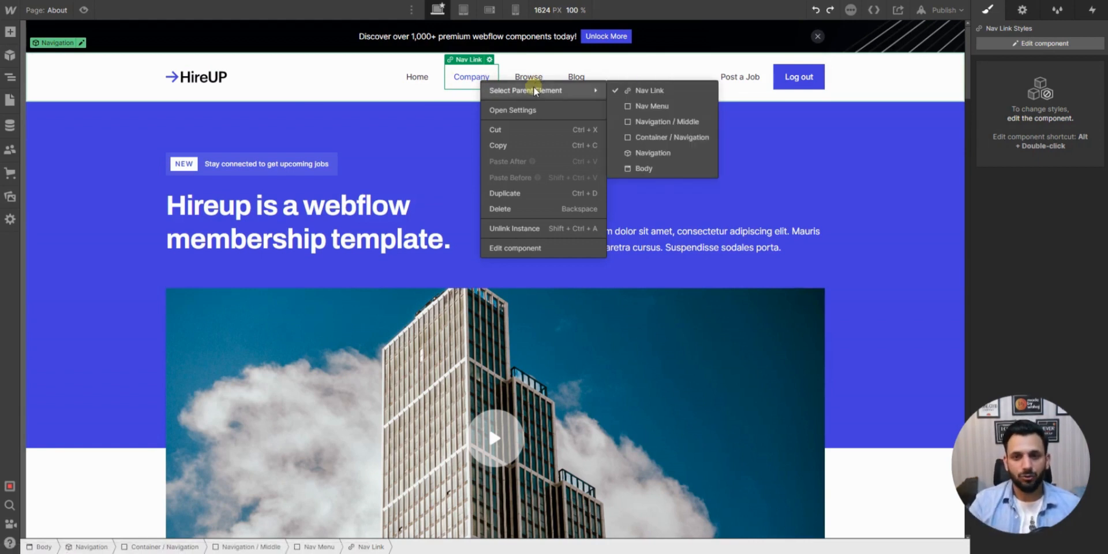
click(9, 16)
click(8, 9)
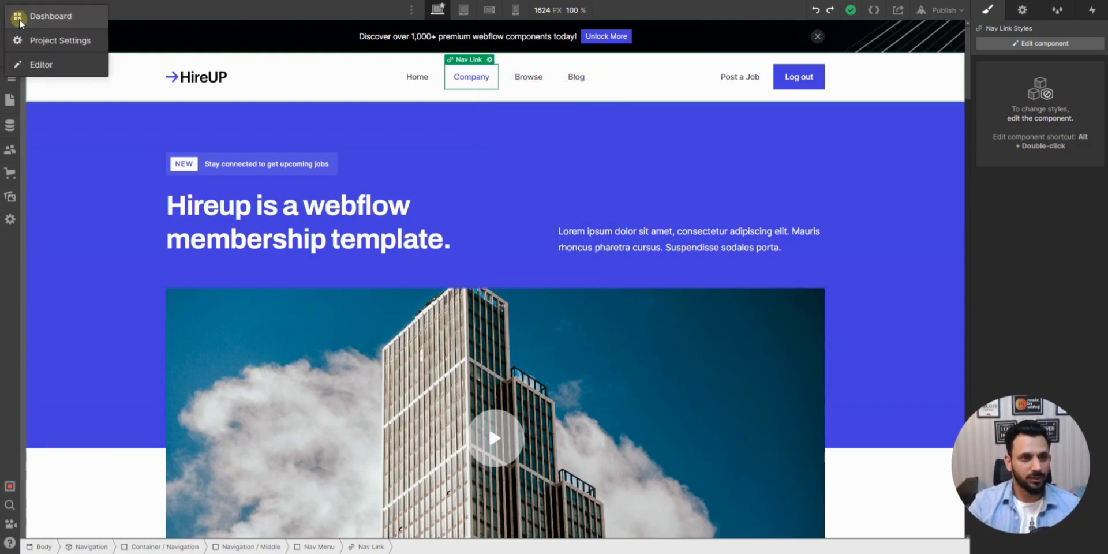
click(18, 19)
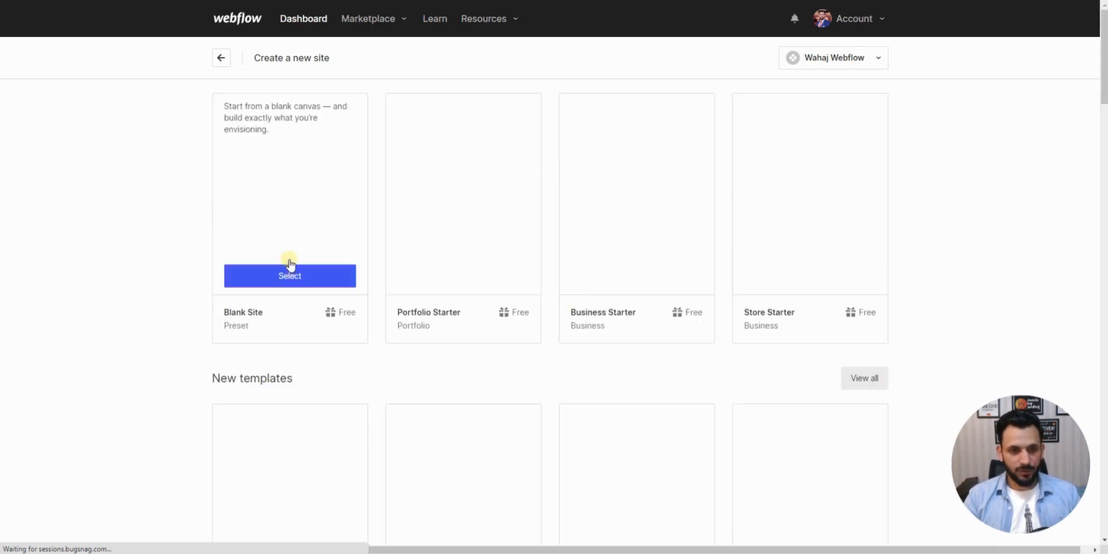
- Create a new site from the Blank Site preset and name it Test Website
click(287, 277)
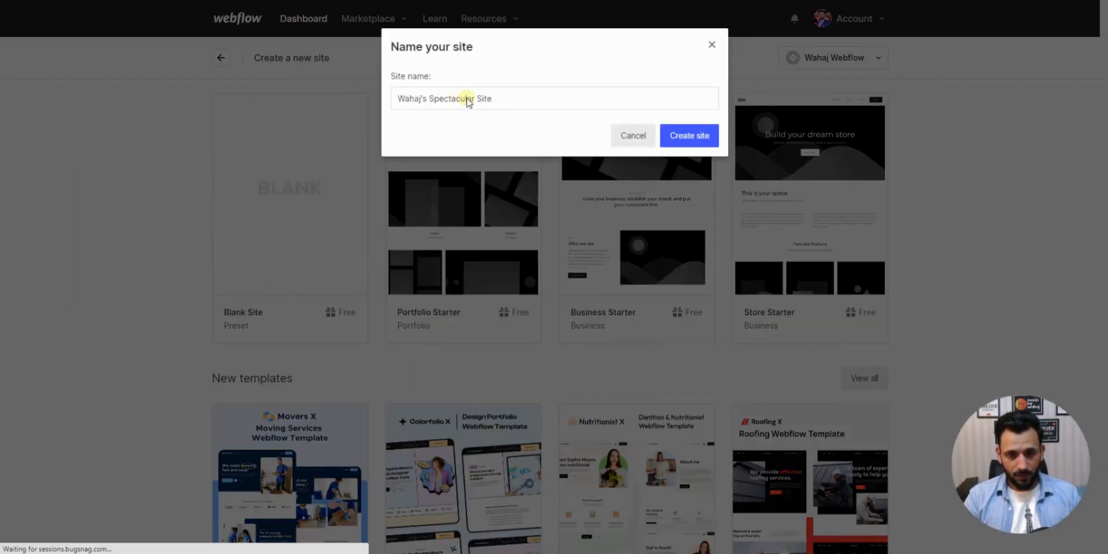
triple_click(453, 99)
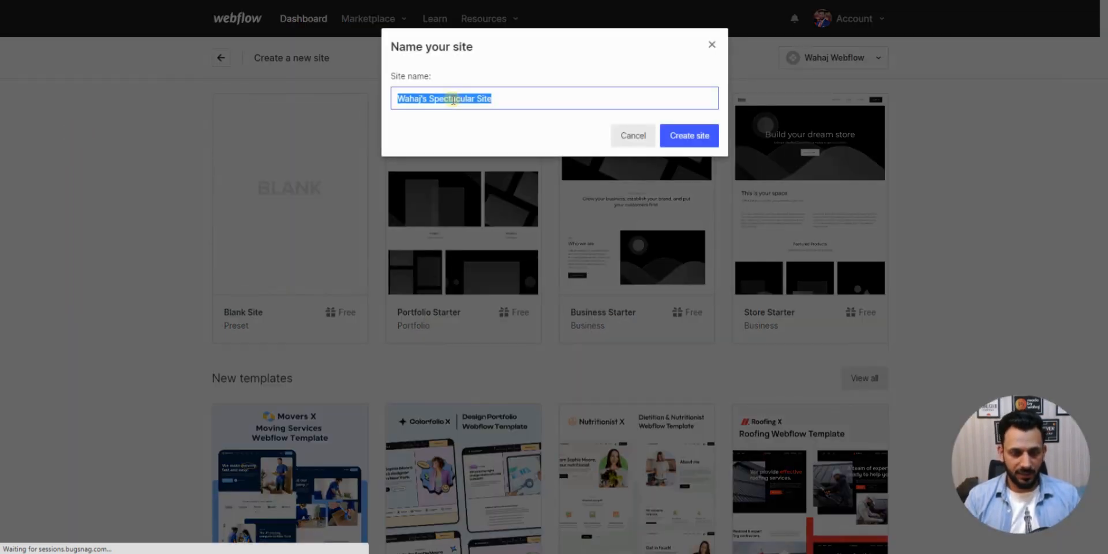
text(Test )
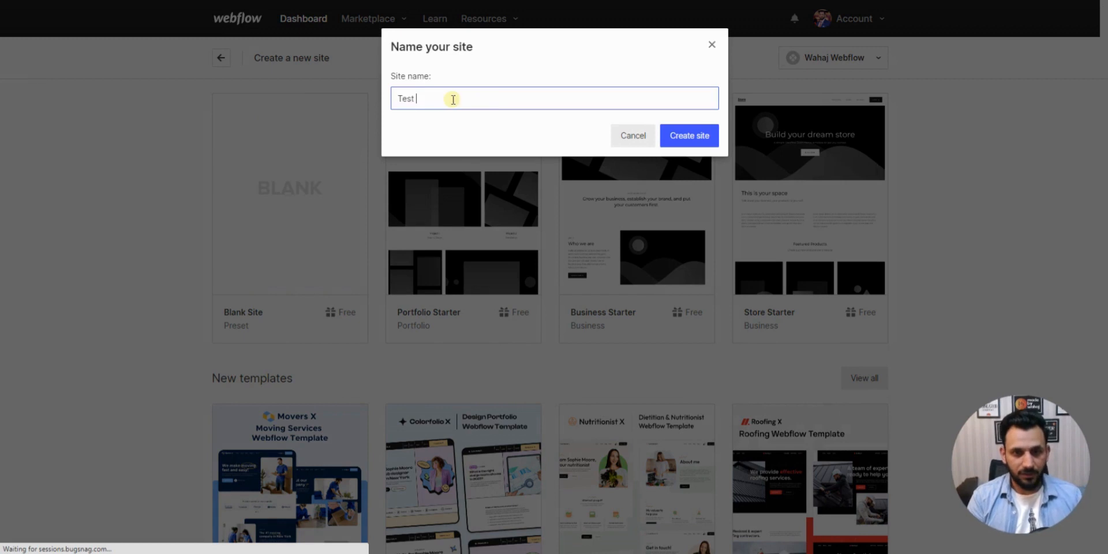
text(Website)
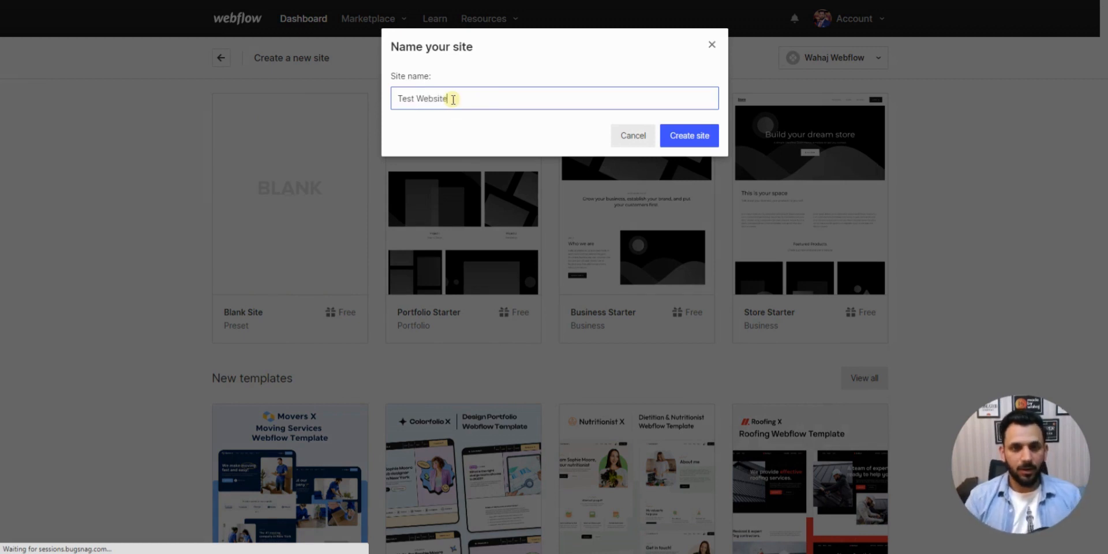
click(691, 136)
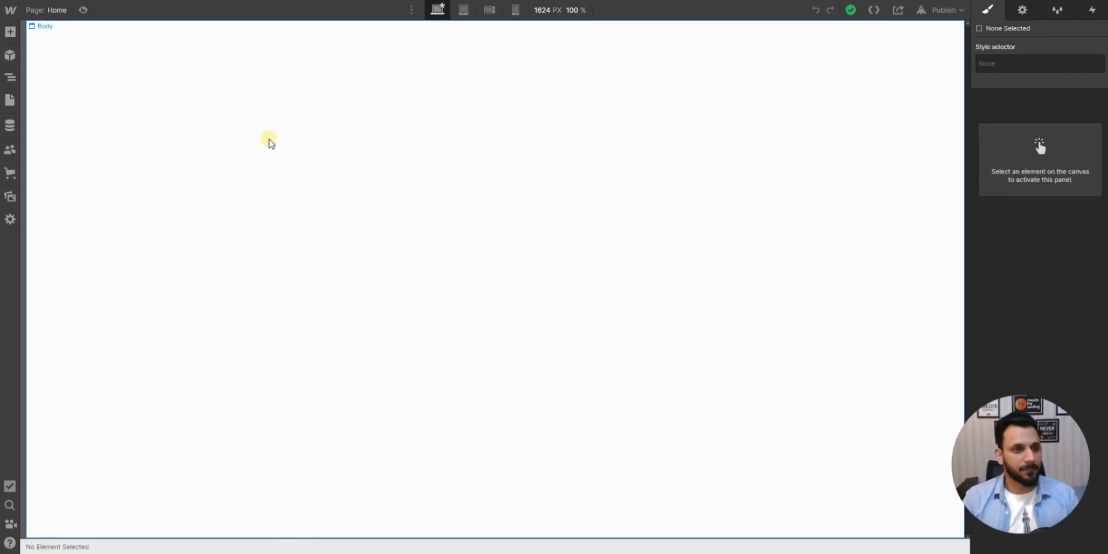
- Preview the navigation layouts in the Starter library and add Navbar Logo Left to the blank Home page
click(11, 32)
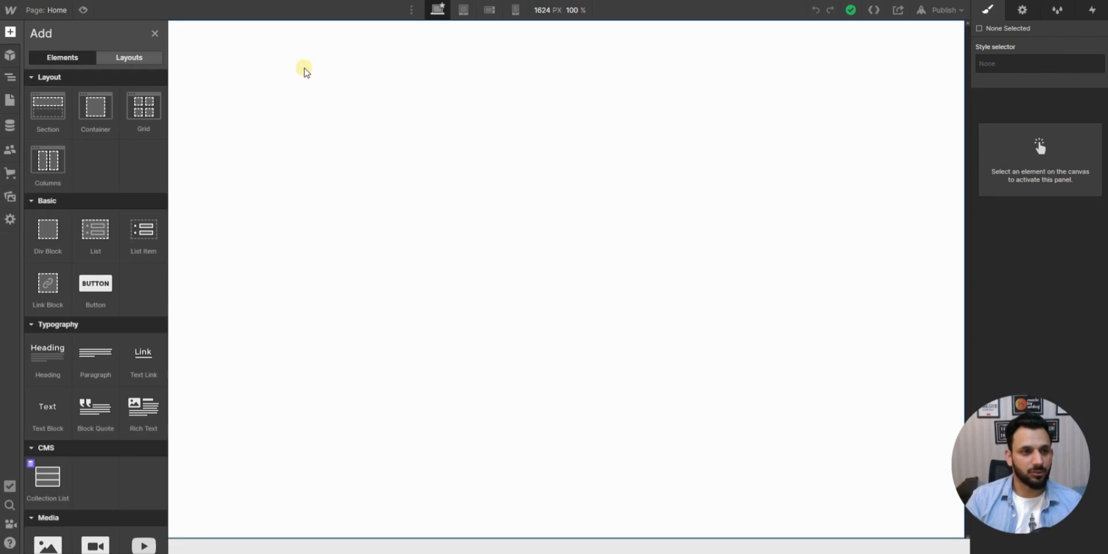
click(138, 61)
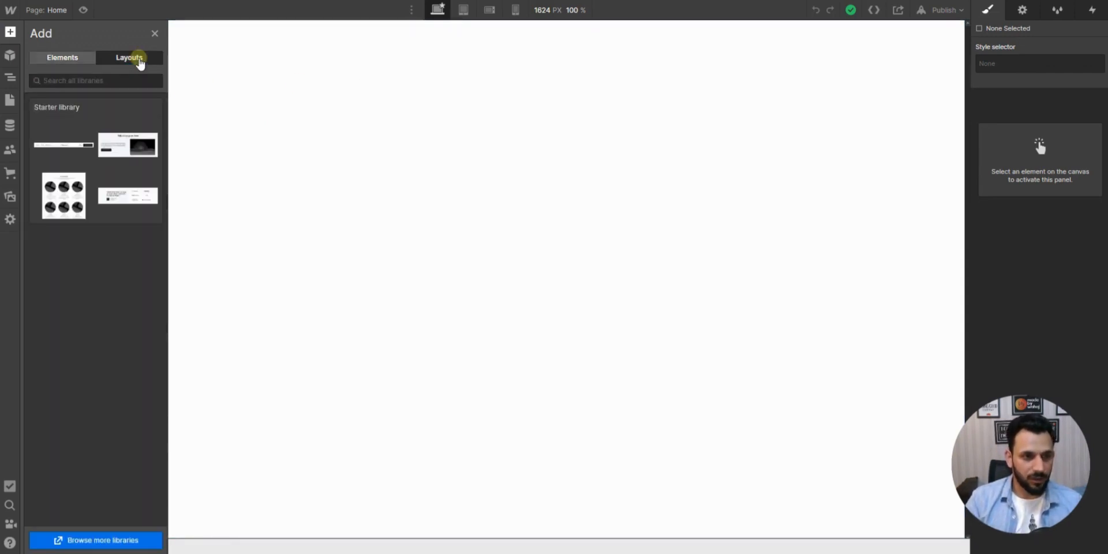
click(53, 143)
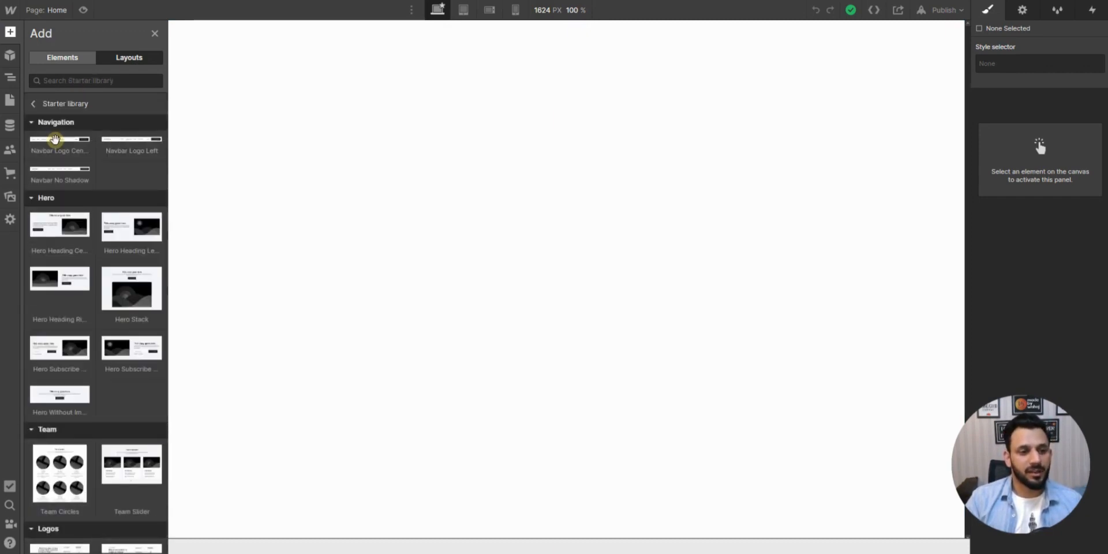
mouse_move(141, 144)
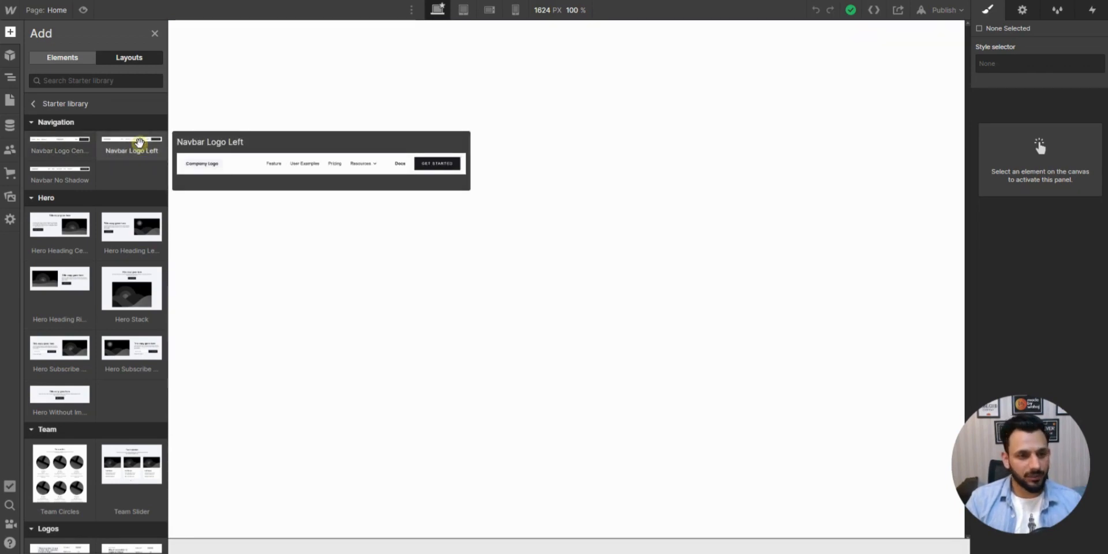
mouse_move(57, 144)
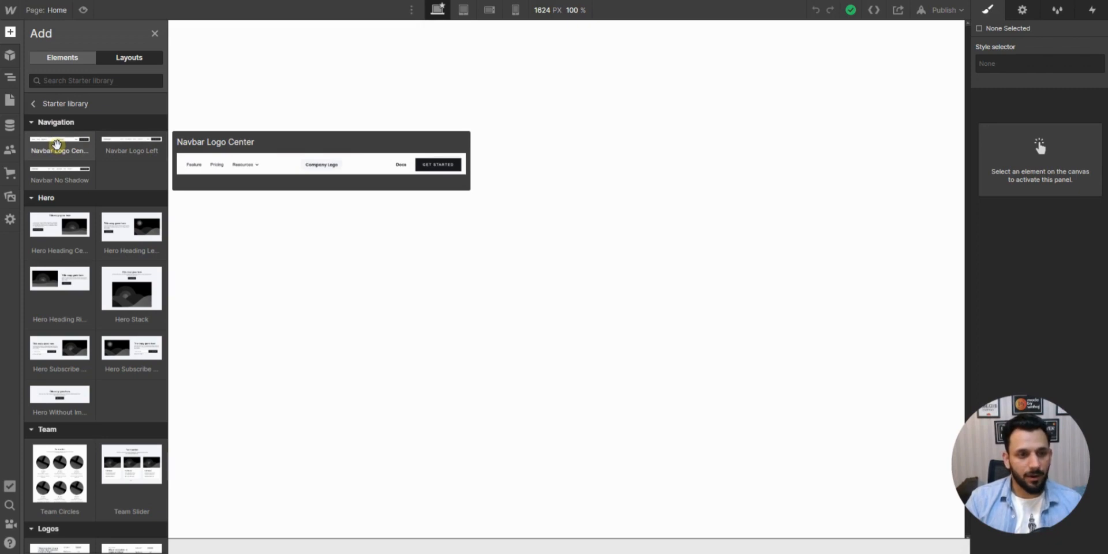
mouse_move(51, 170)
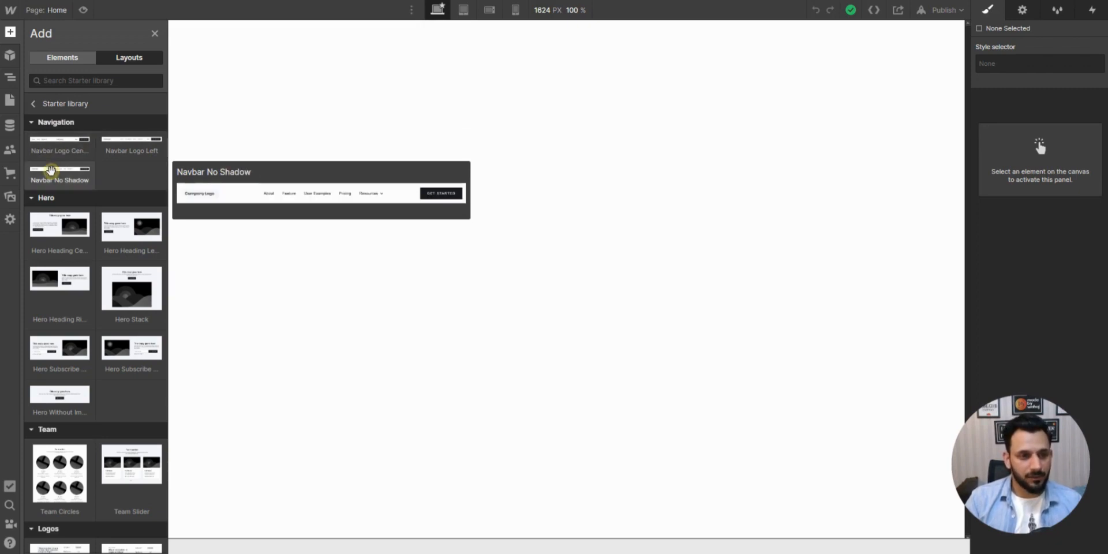
click(122, 146)
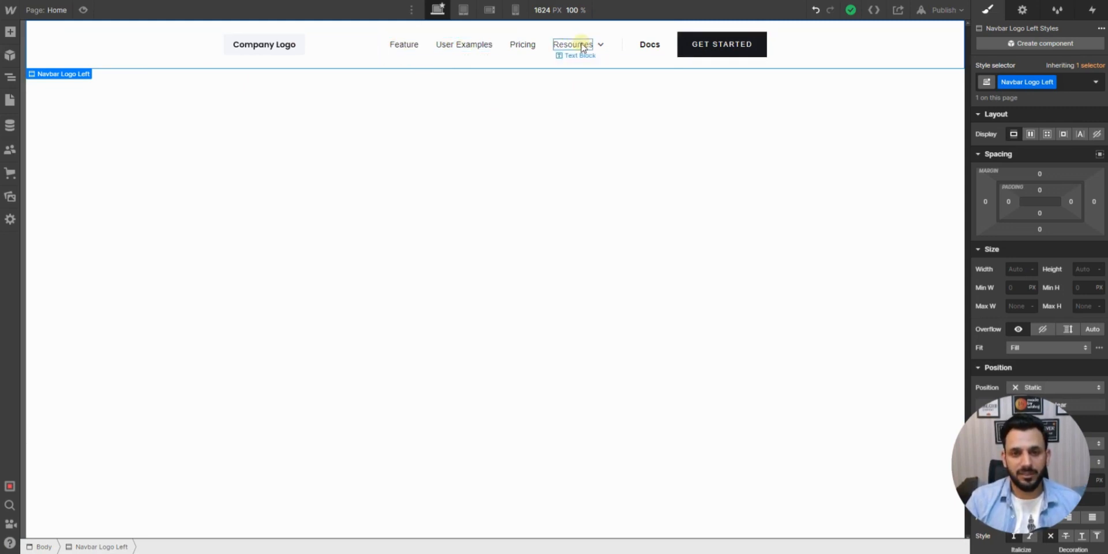
- Turn the whole navigation bar on the Home page into a reusable component named Header
click(406, 55)
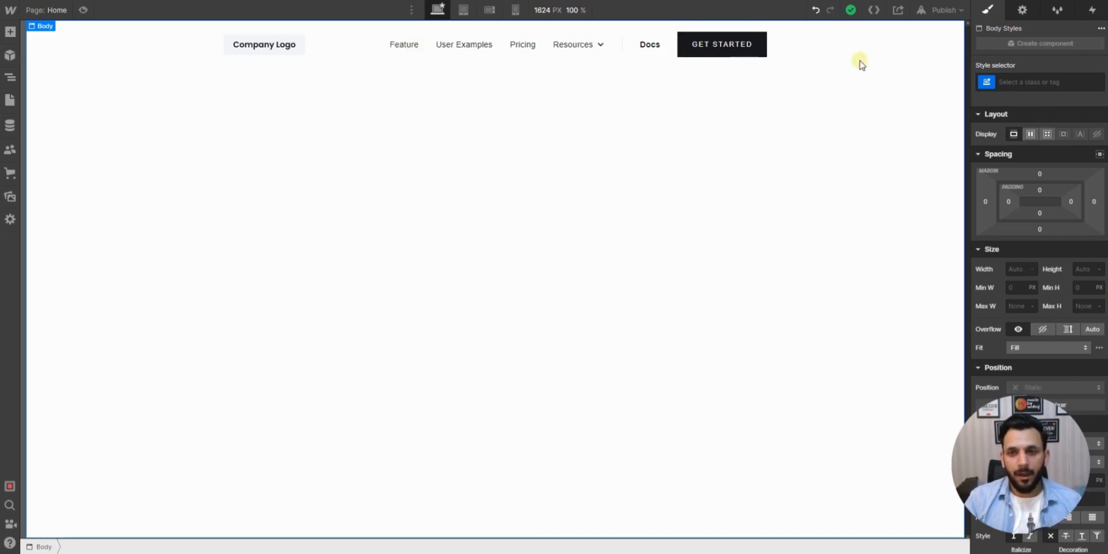
click(130, 51)
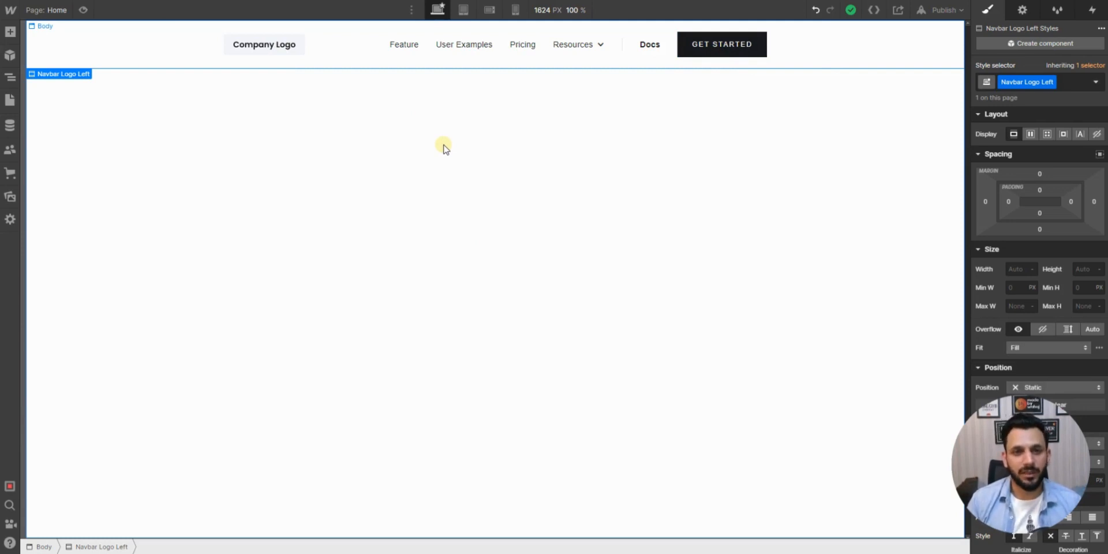
click(1049, 43)
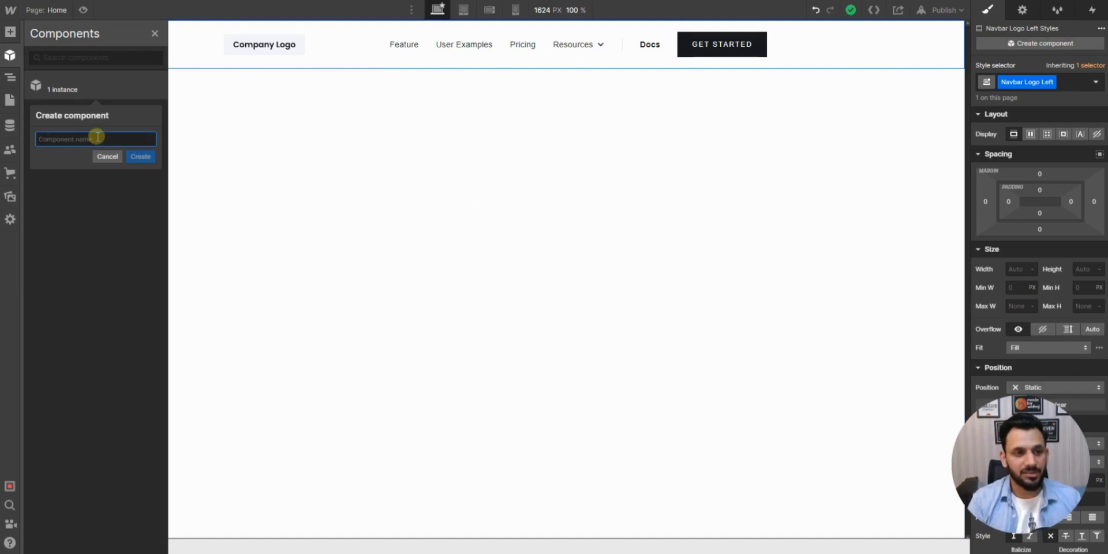
text(Hearde)
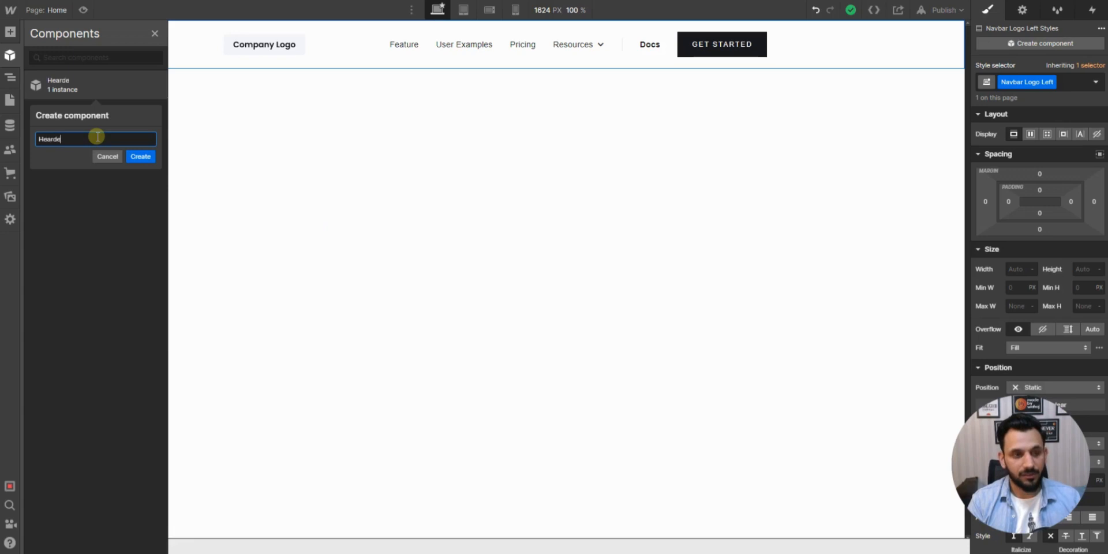
text(r)
click(52, 139)
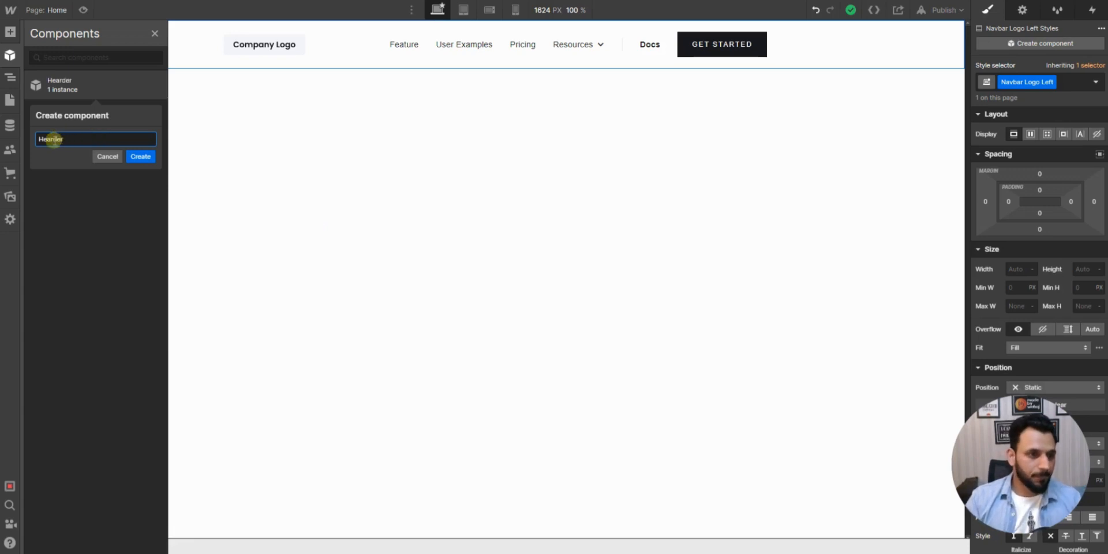
key(BackSpace)
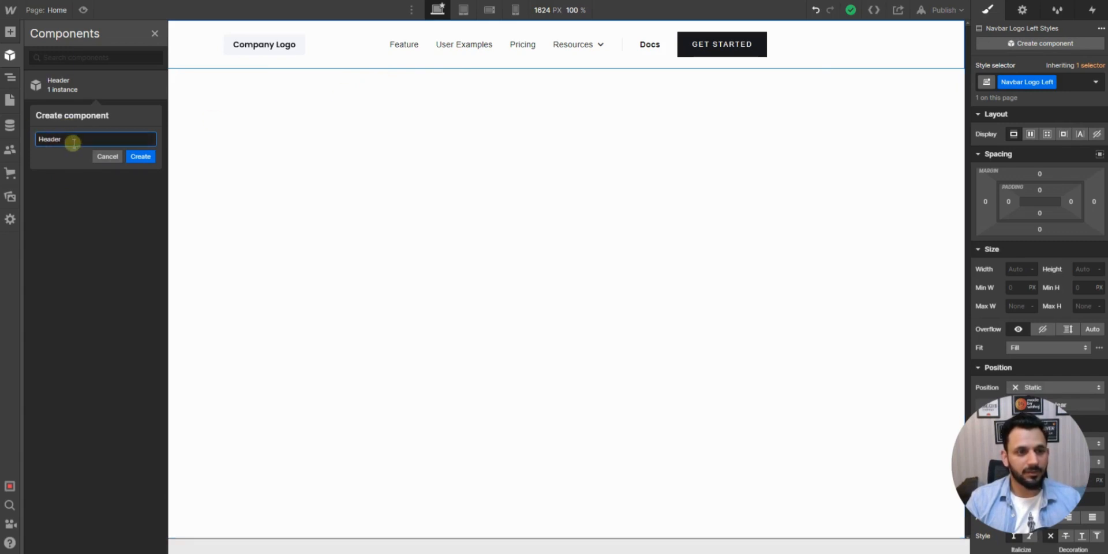
click(145, 157)
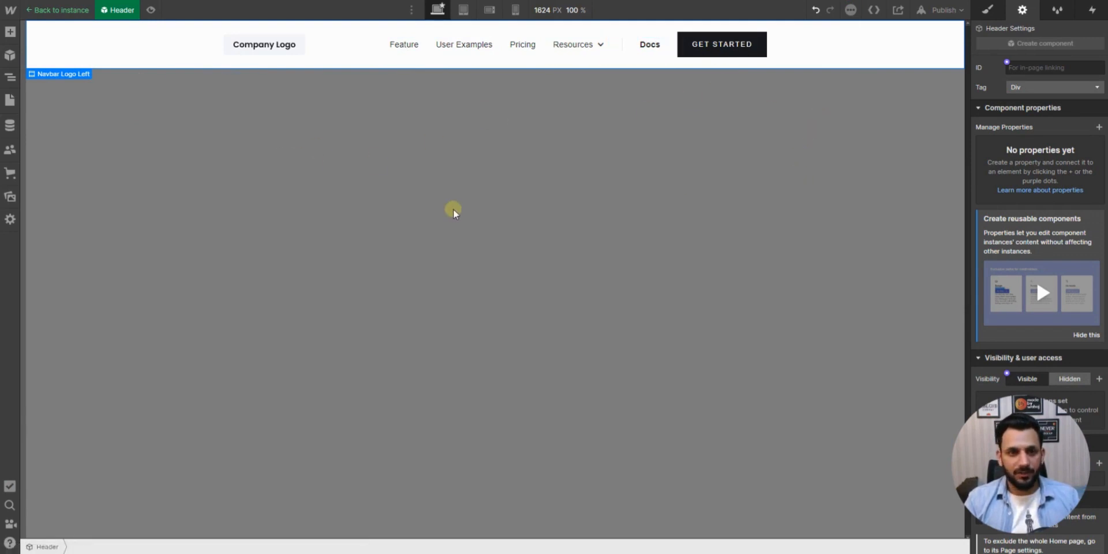
- Exit the Header component's editing mode and return to its instance on the Home page
click(11, 98)
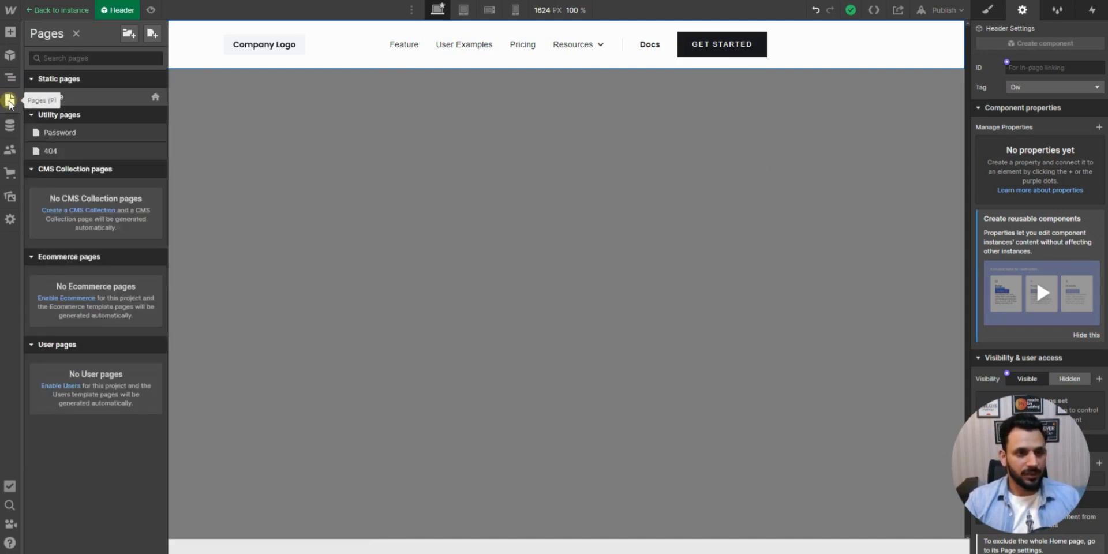
click(75, 35)
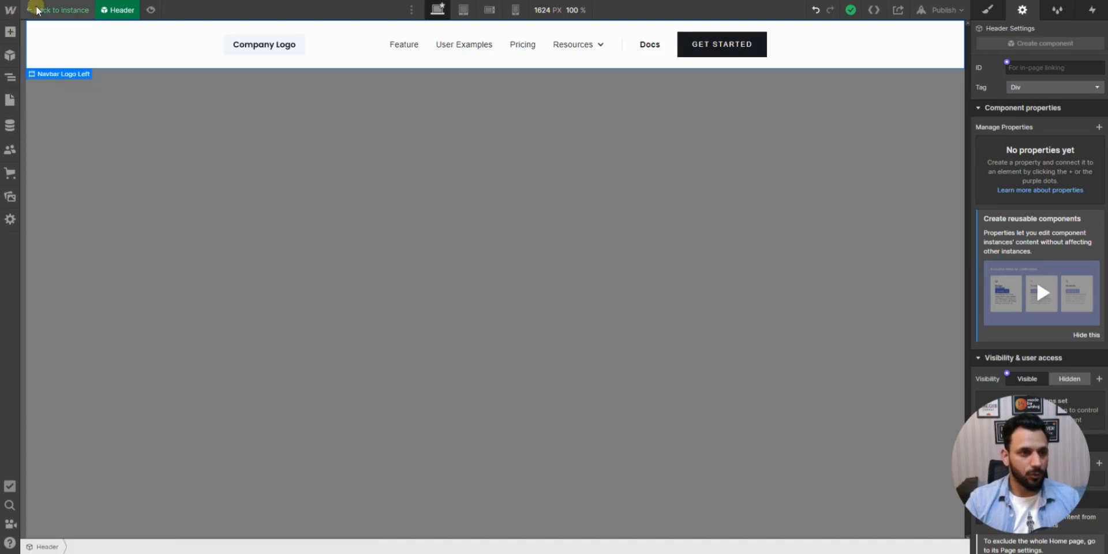
click(36, 10)
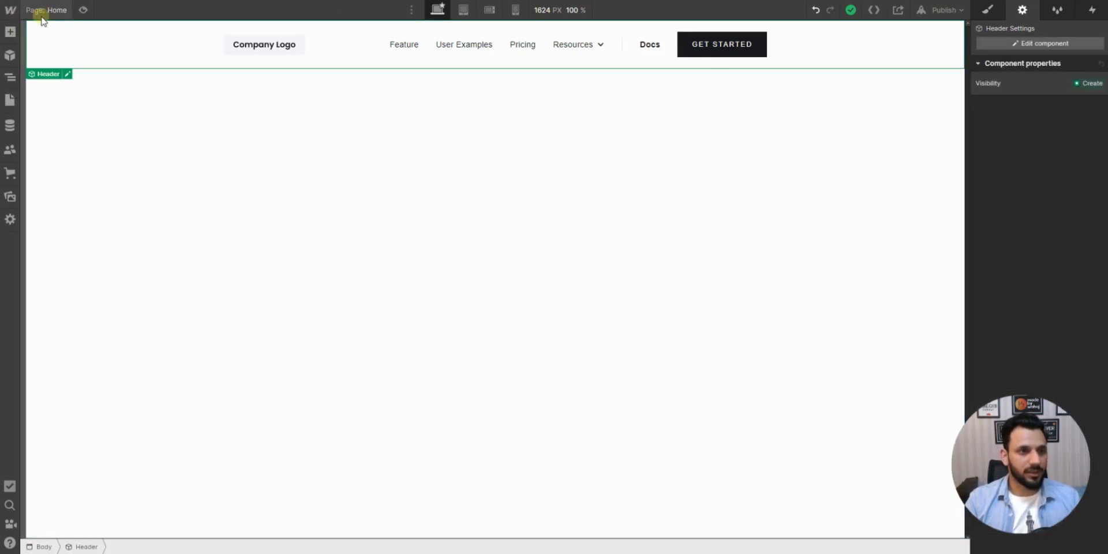
- Create a new public static page named About us with no parent folder
click(38, 10)
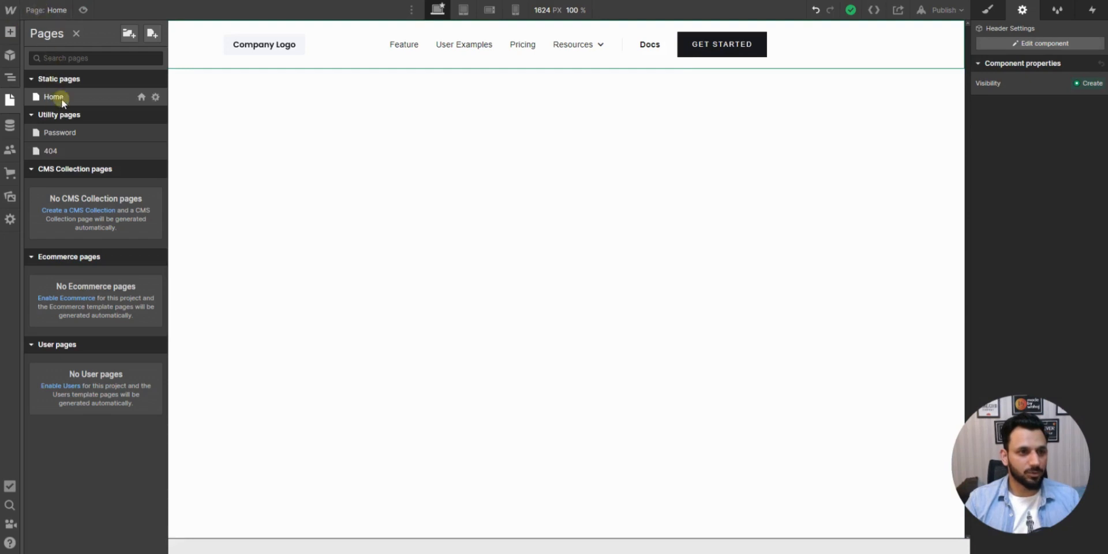
click(364, 136)
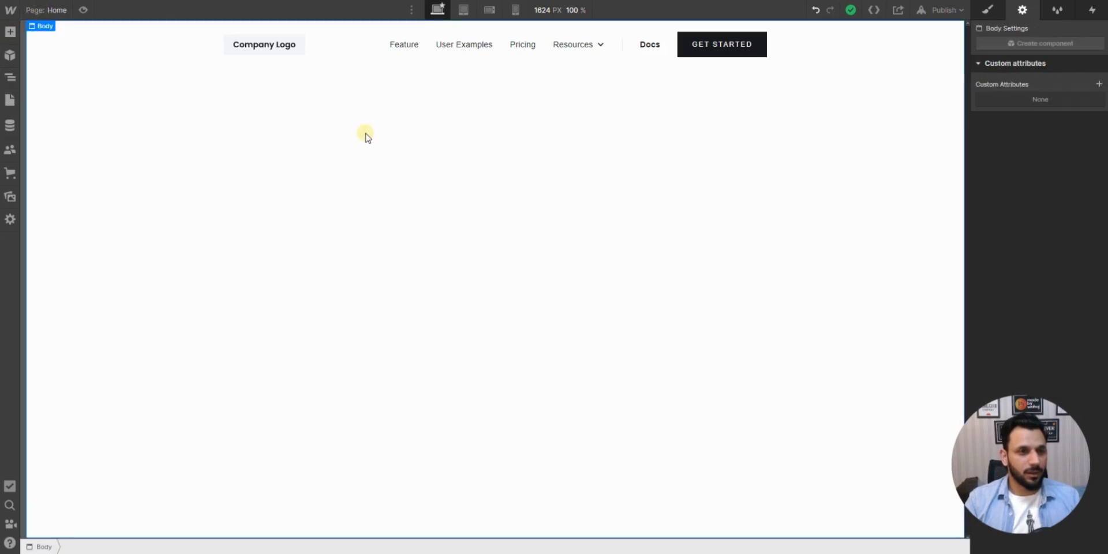
click(44, 10)
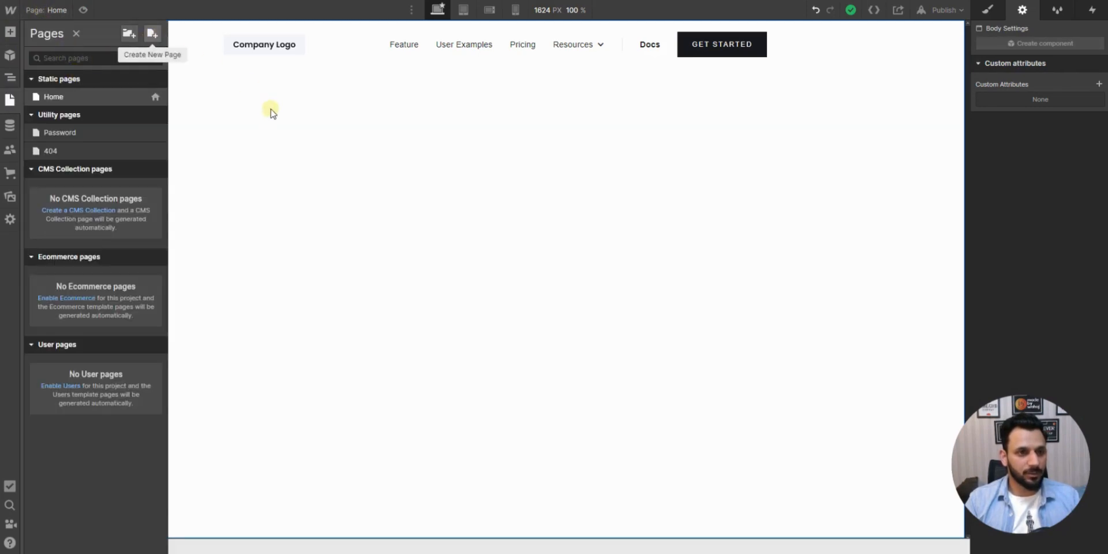
click(77, 34)
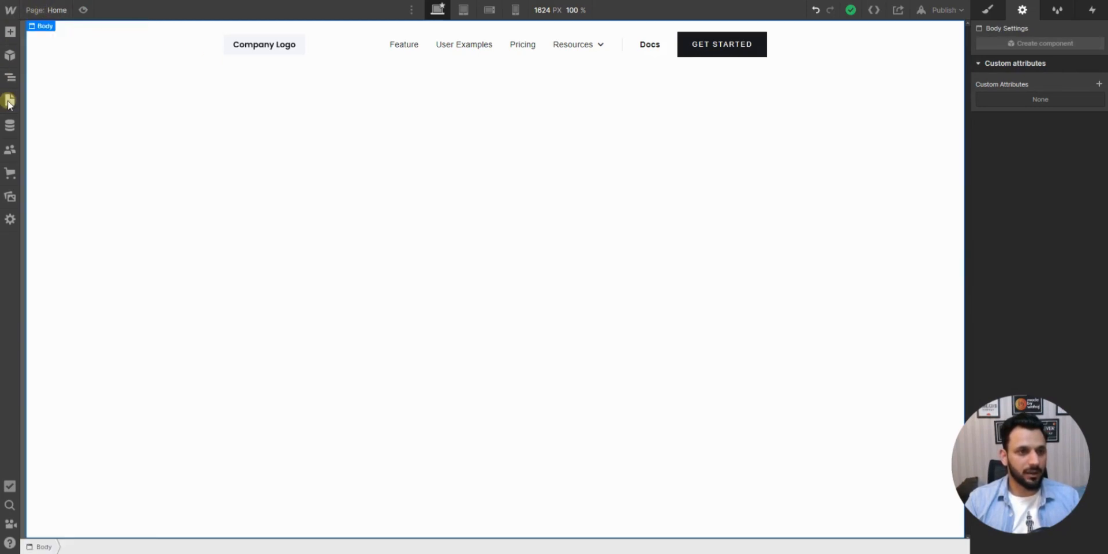
click(8, 101)
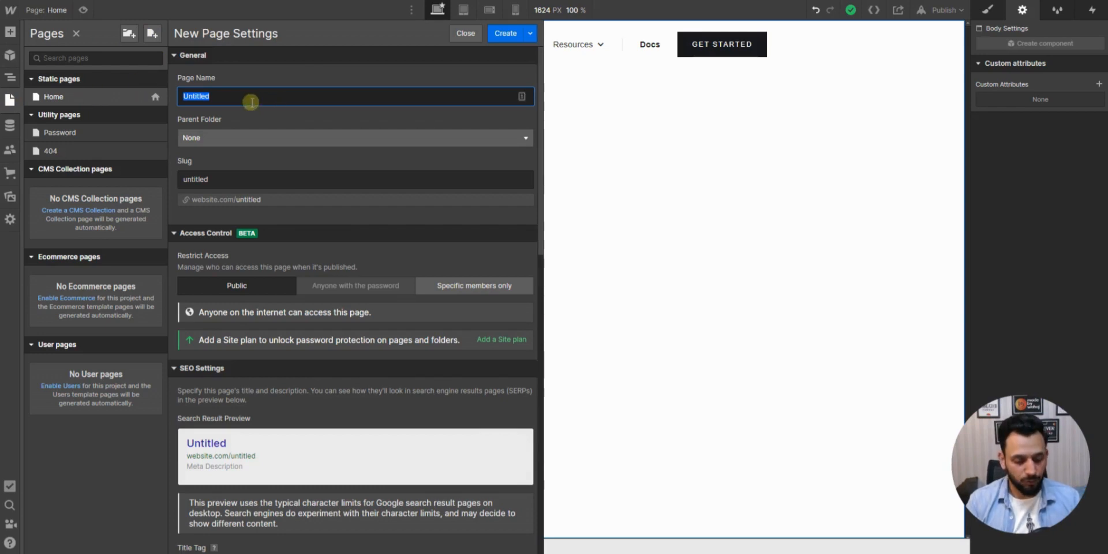
text(About us)
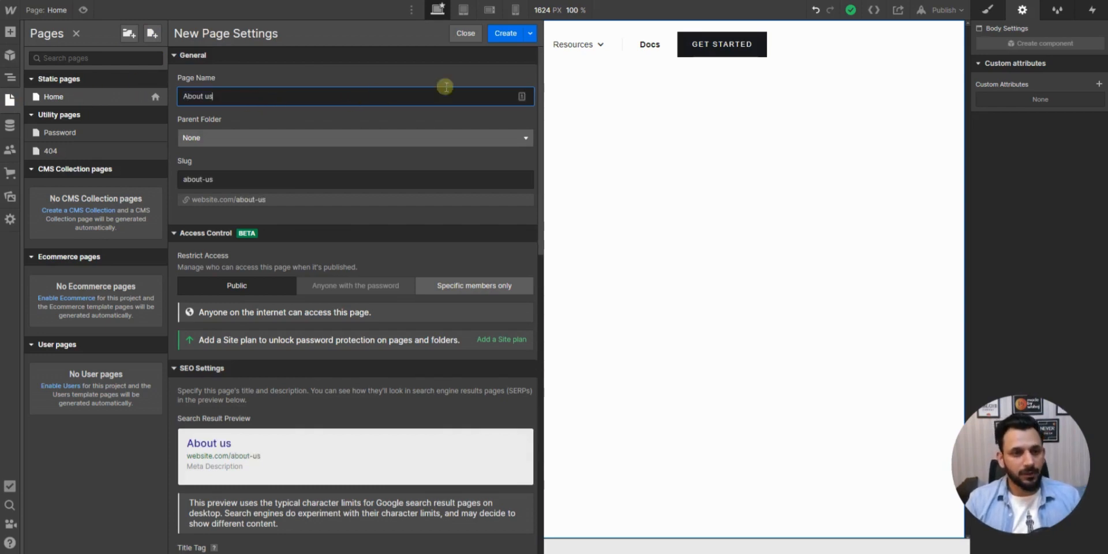
click(502, 35)
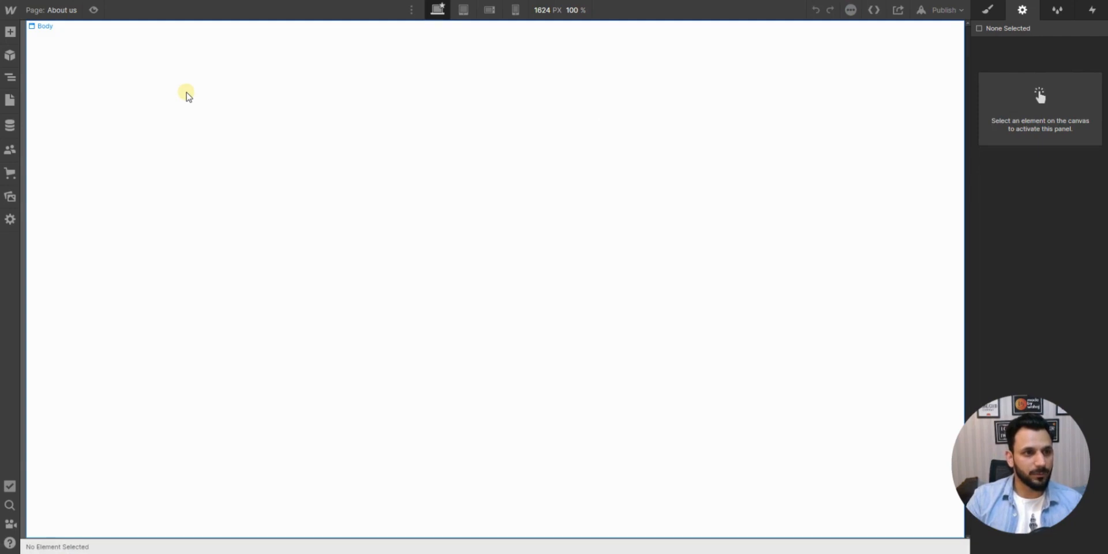
- Place an instance of the Header component at the start of the empty About us page
click(13, 57)
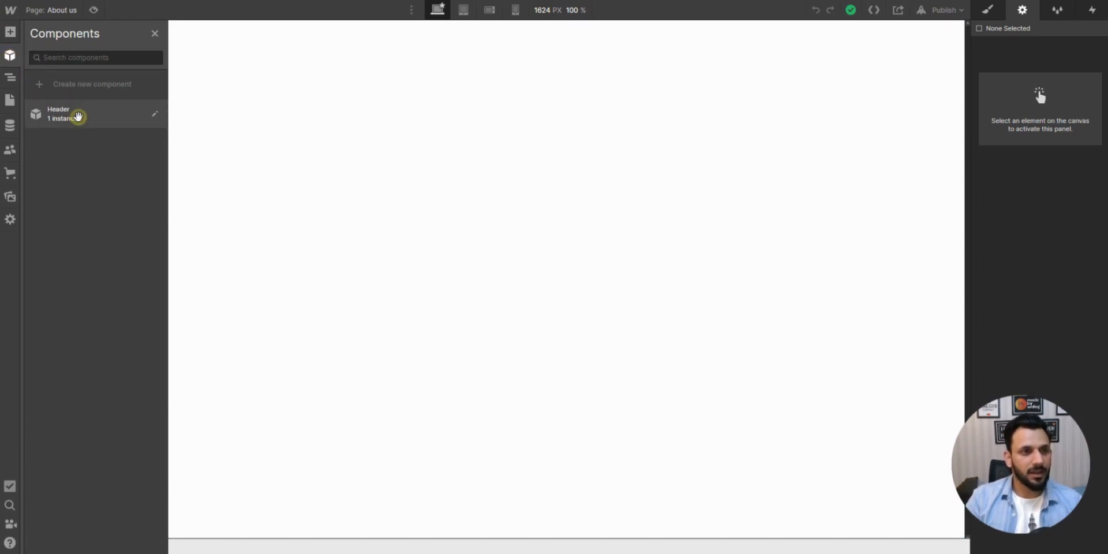
click(94, 121)
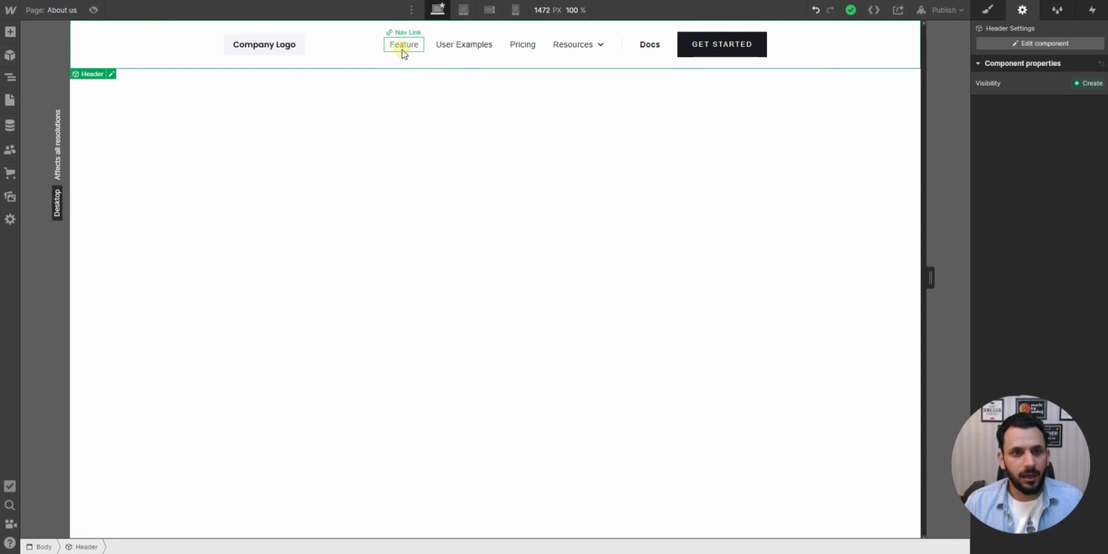
- Open the Header component for editing and duplicate its Feature nav link
click(111, 75)
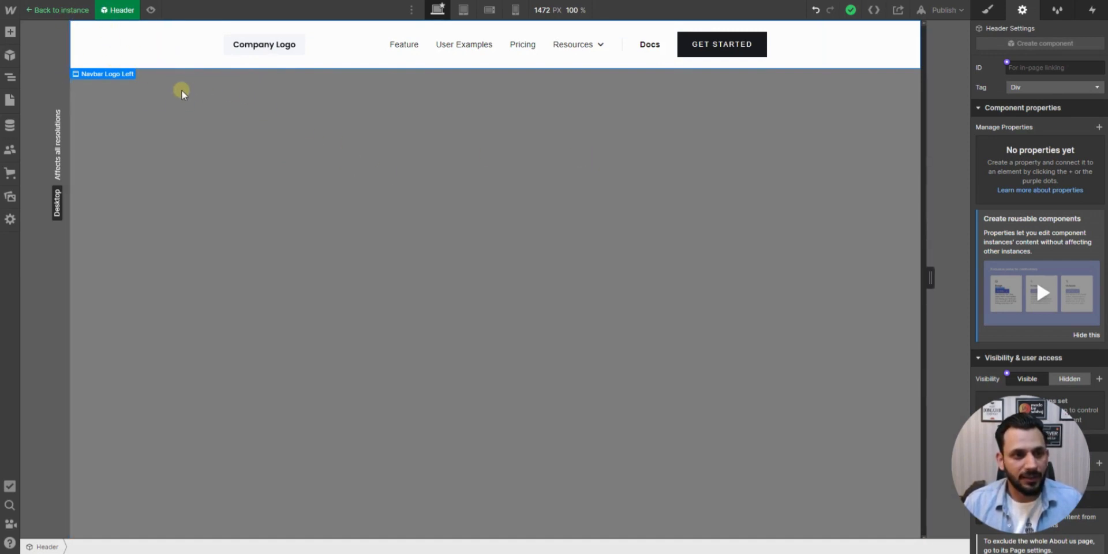
click(407, 49)
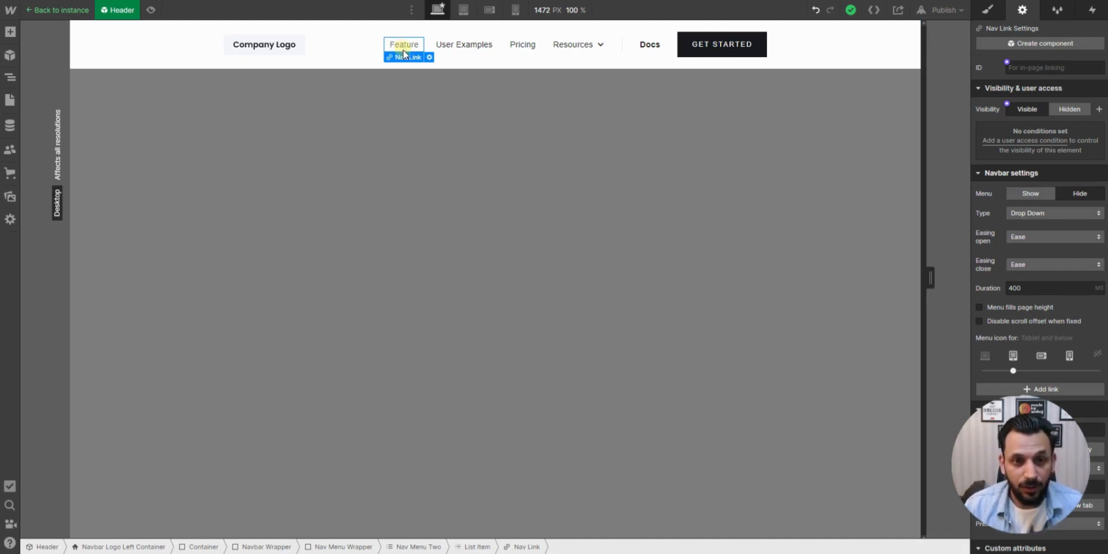
key(ctrl+d)
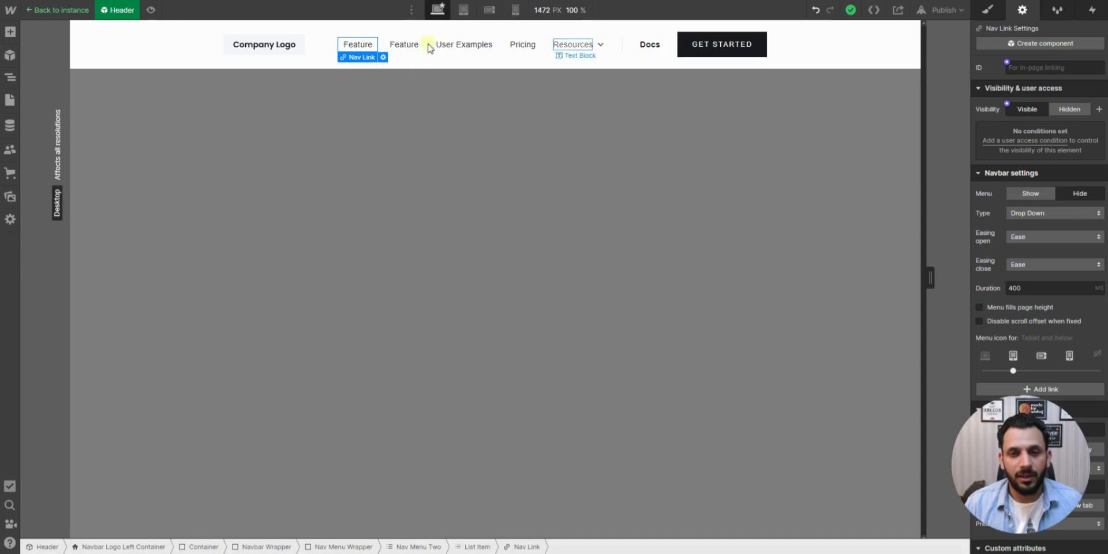
- Change the text of the first Feature nav link to About us
click(380, 57)
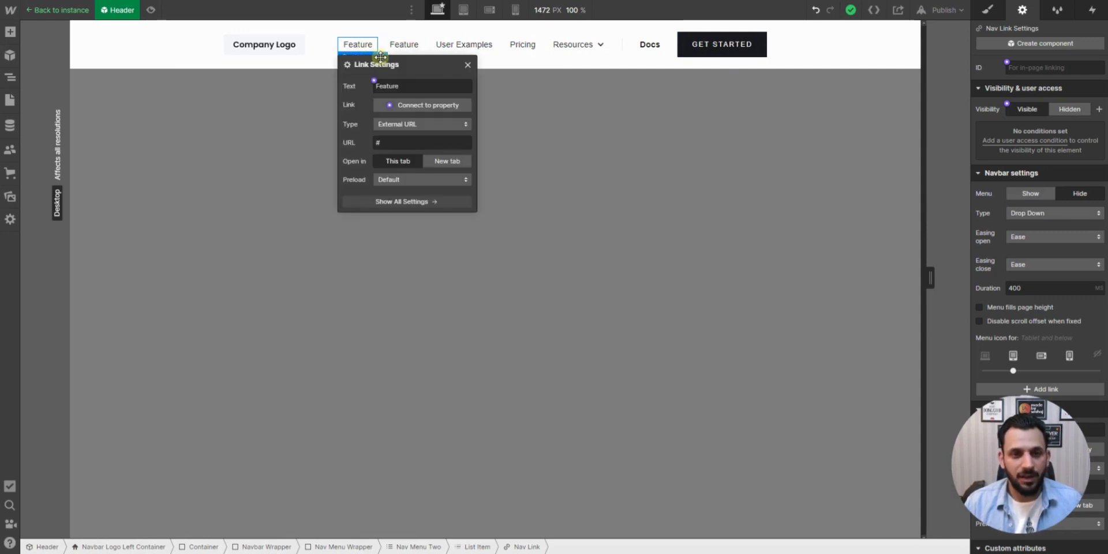
double_click(387, 86)
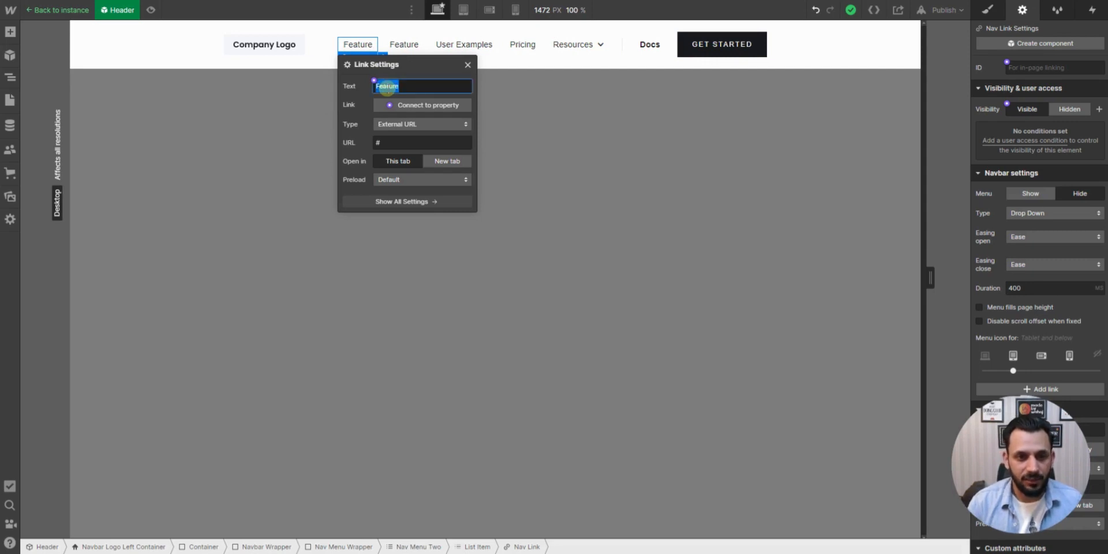
text(A)
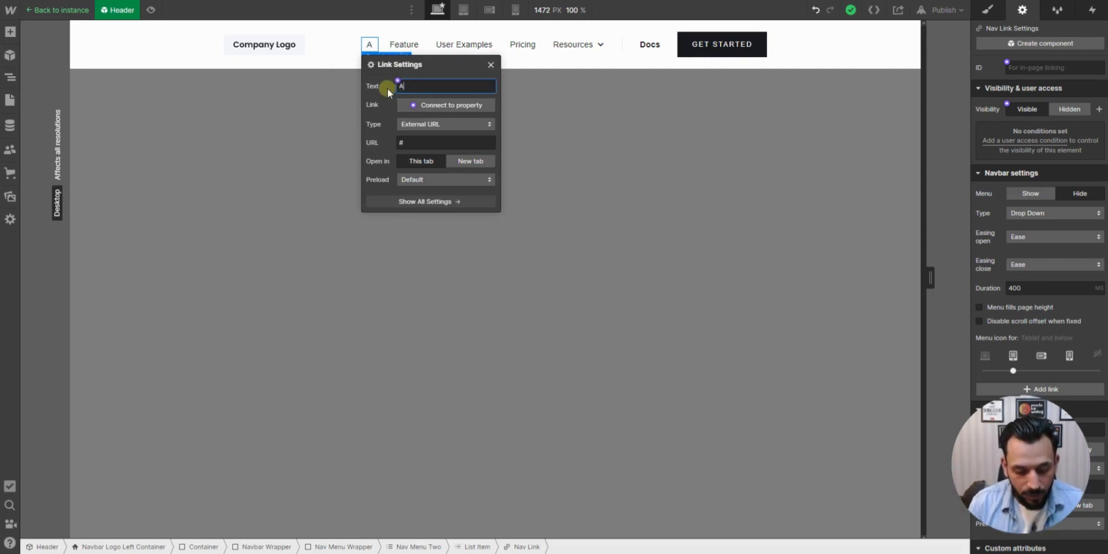
text(bout)
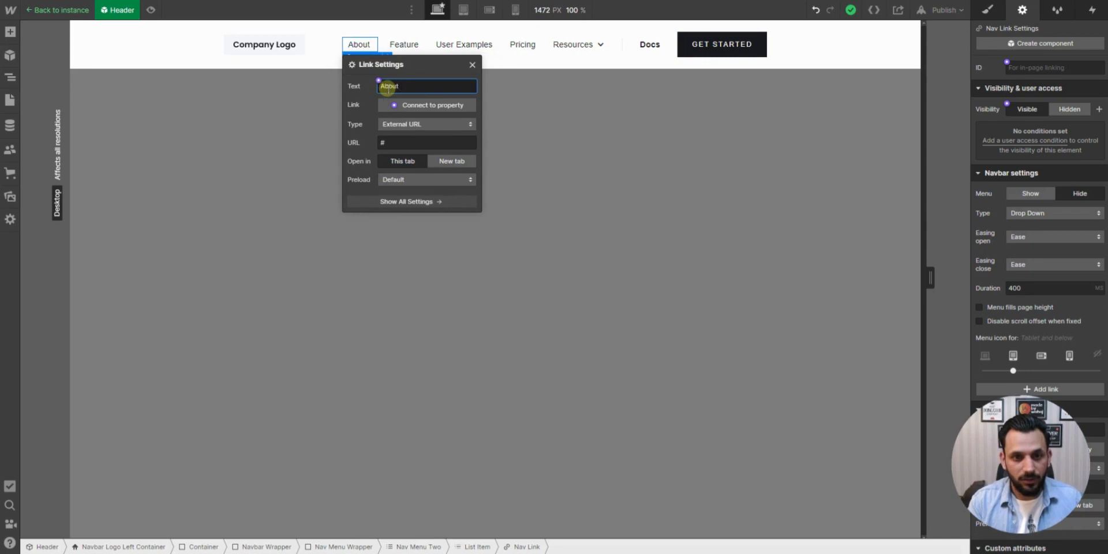
text( us)
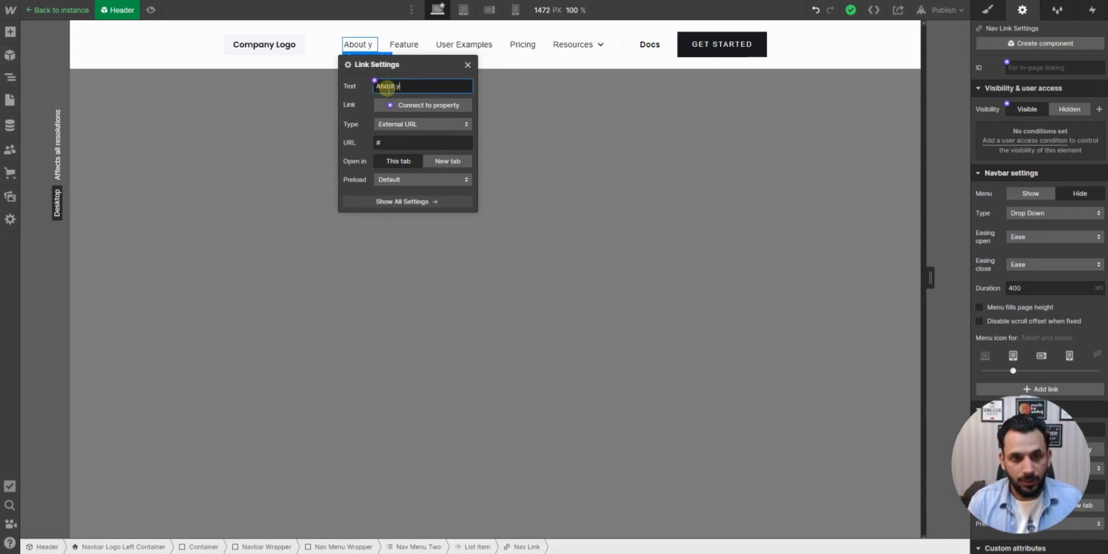
key(BackSpace)
key(BackSpace)
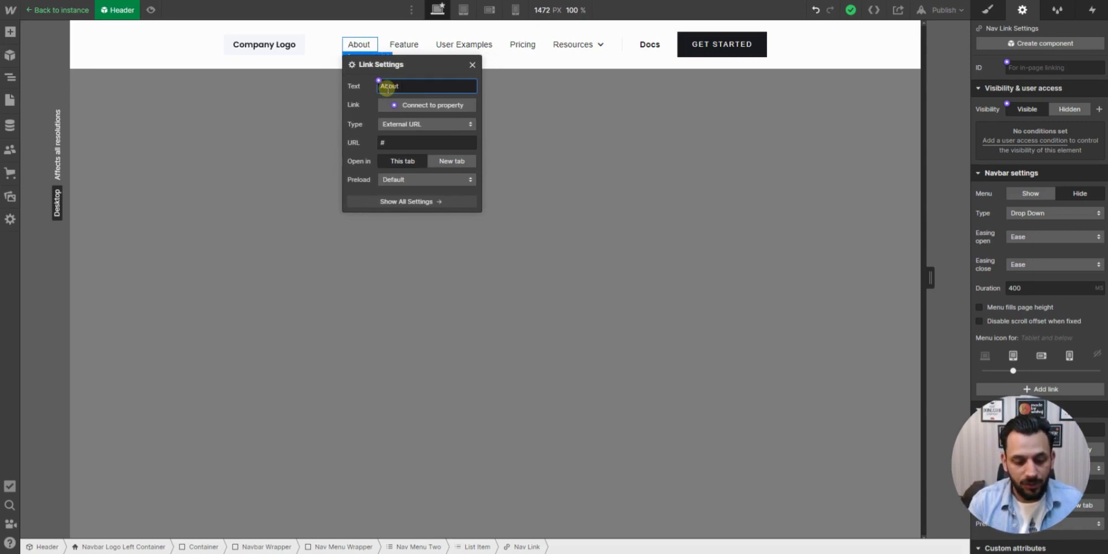
text(us)
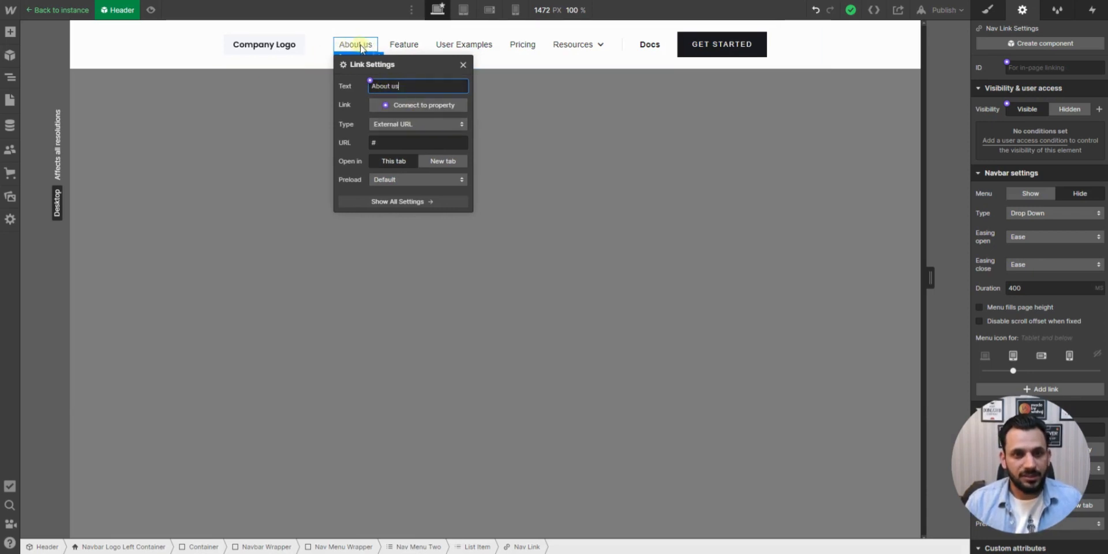
- Link the About us nav item to the About us page, then leave the Header component's editing mode
click(424, 123)
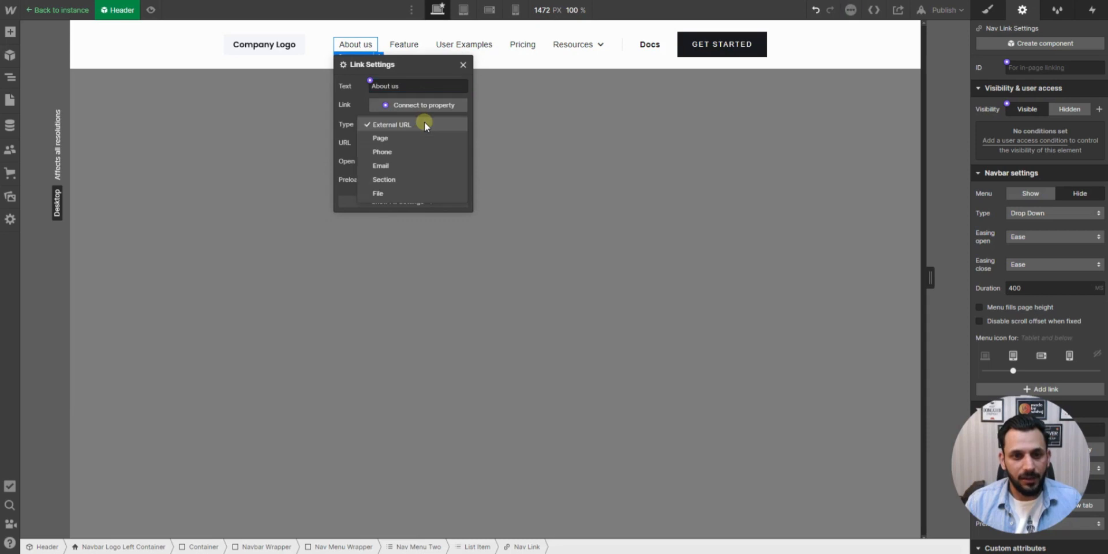
click(380, 138)
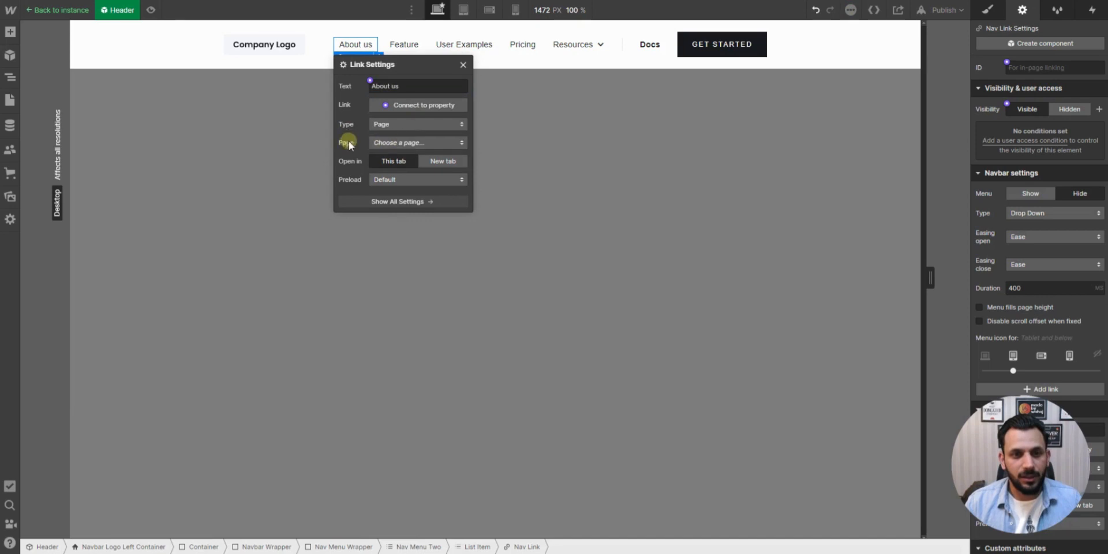
click(412, 143)
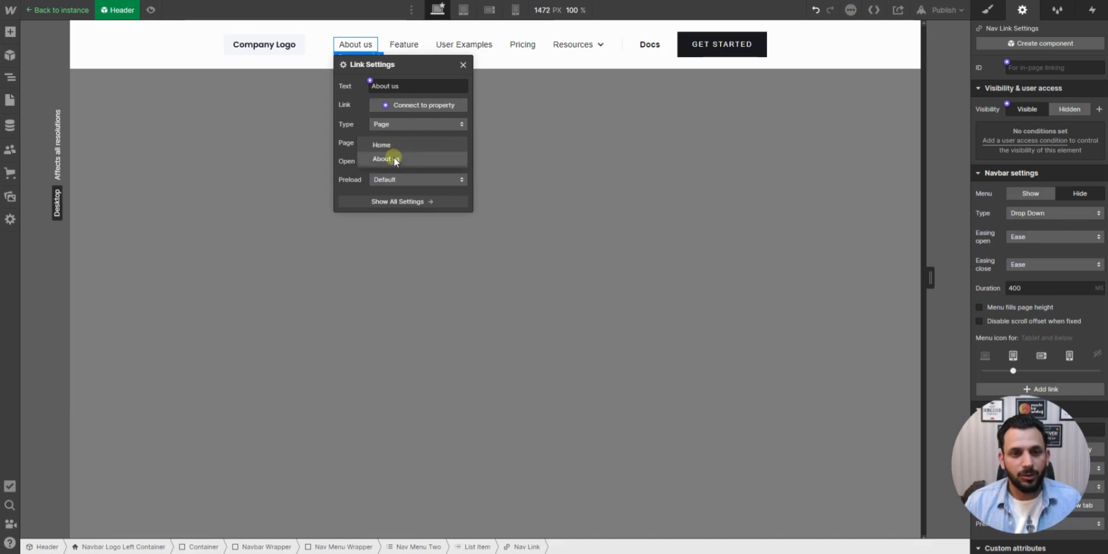
click(421, 161)
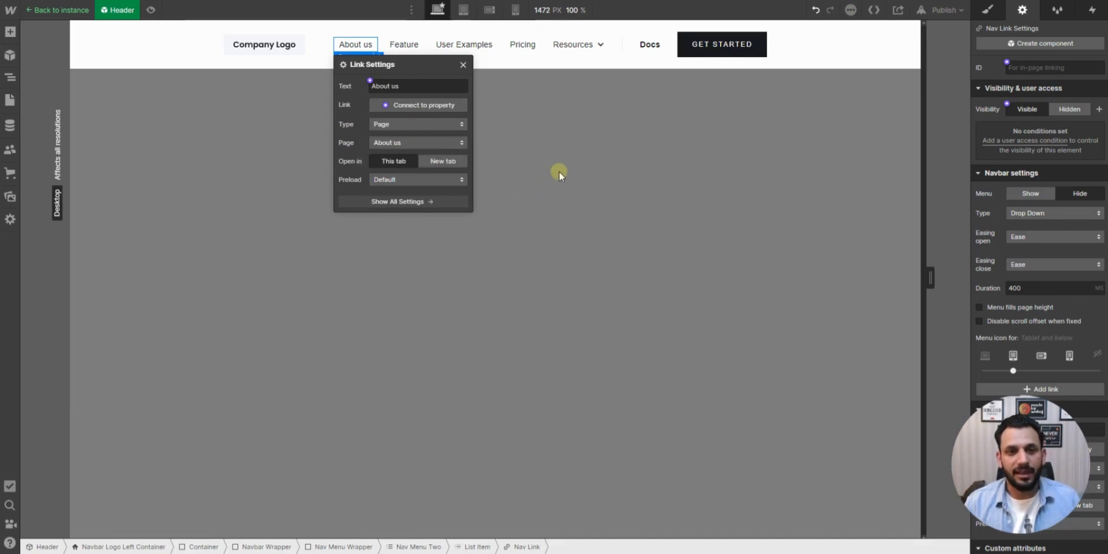
click(57, 10)
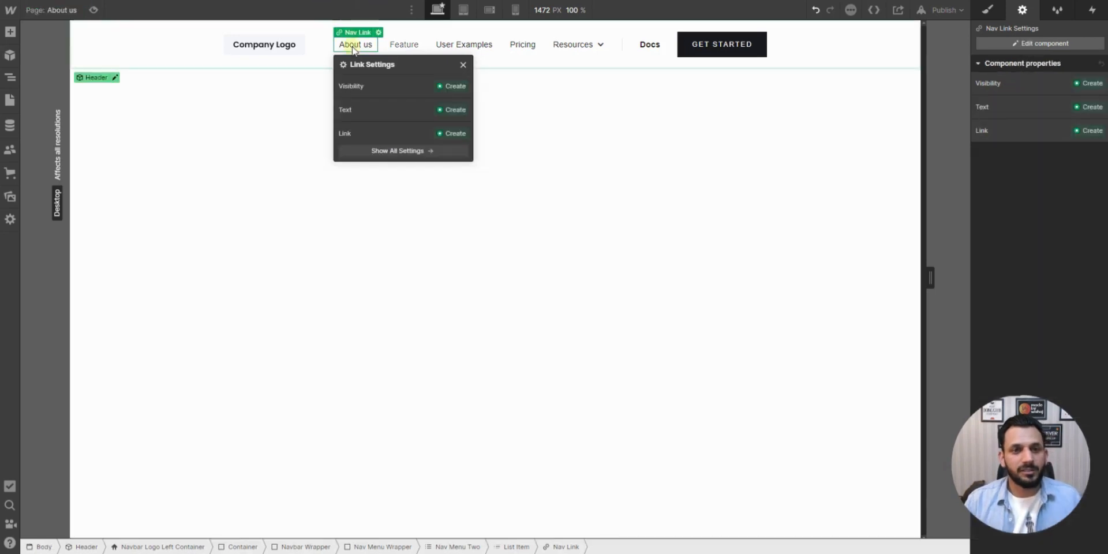
click(548, 128)
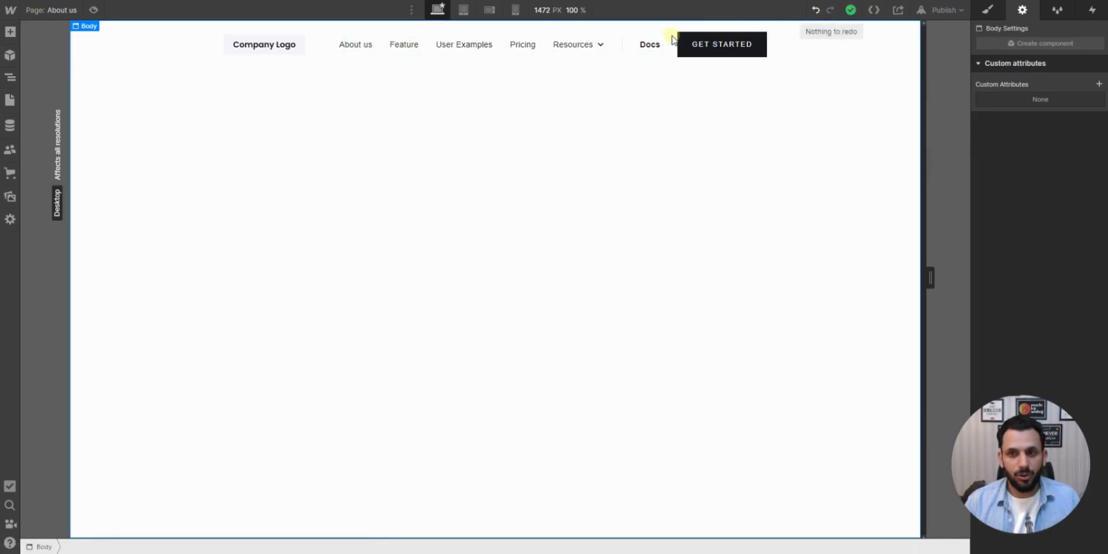
- Switch from the About us page to the Home page
click(9, 57)
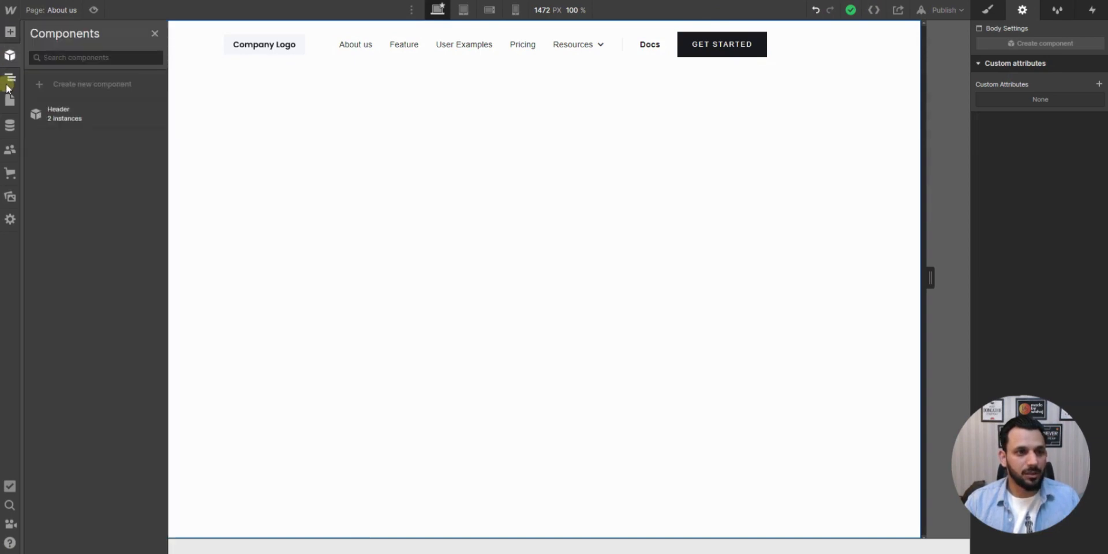
click(9, 80)
click(354, 160)
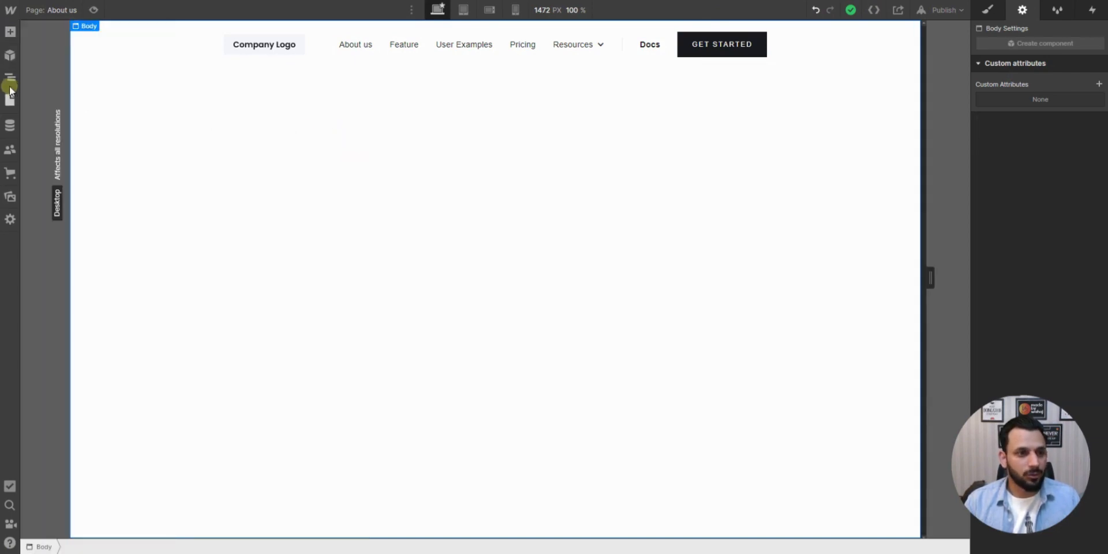
click(10, 99)
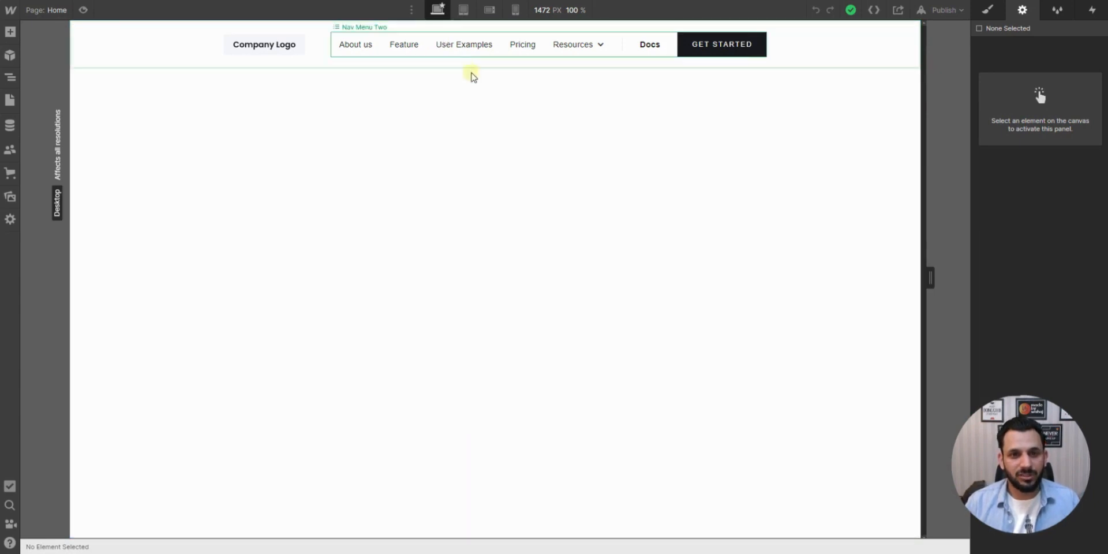
- Add a Section below the header on the Home page and place a Container inside it
click(10, 33)
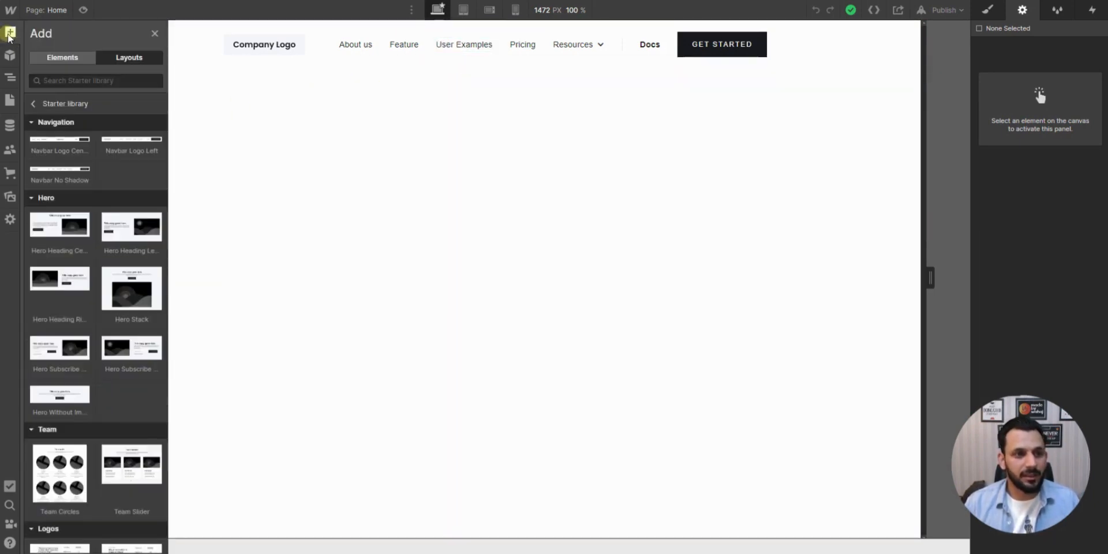
click(56, 61)
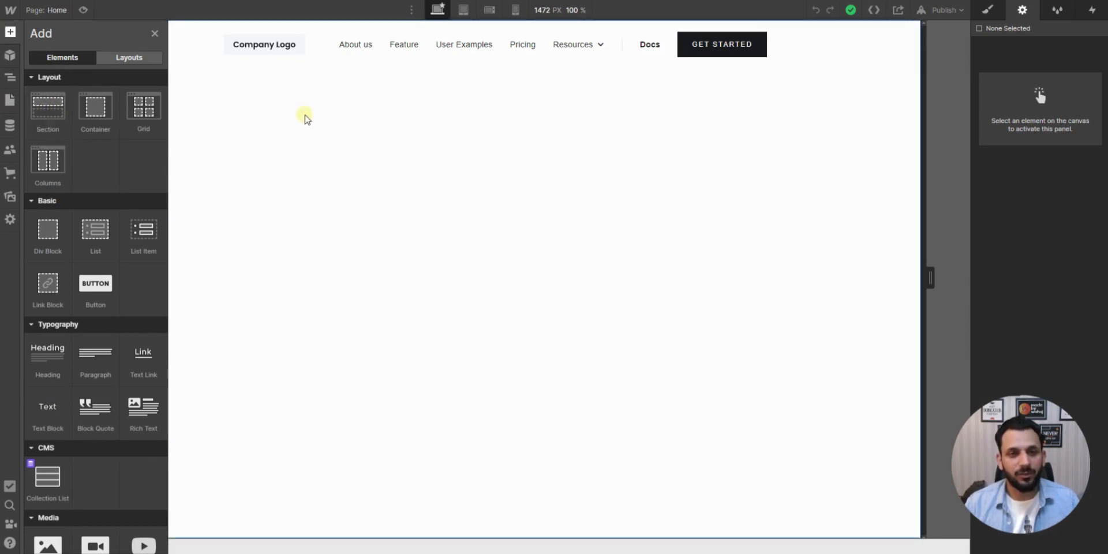
click(51, 110)
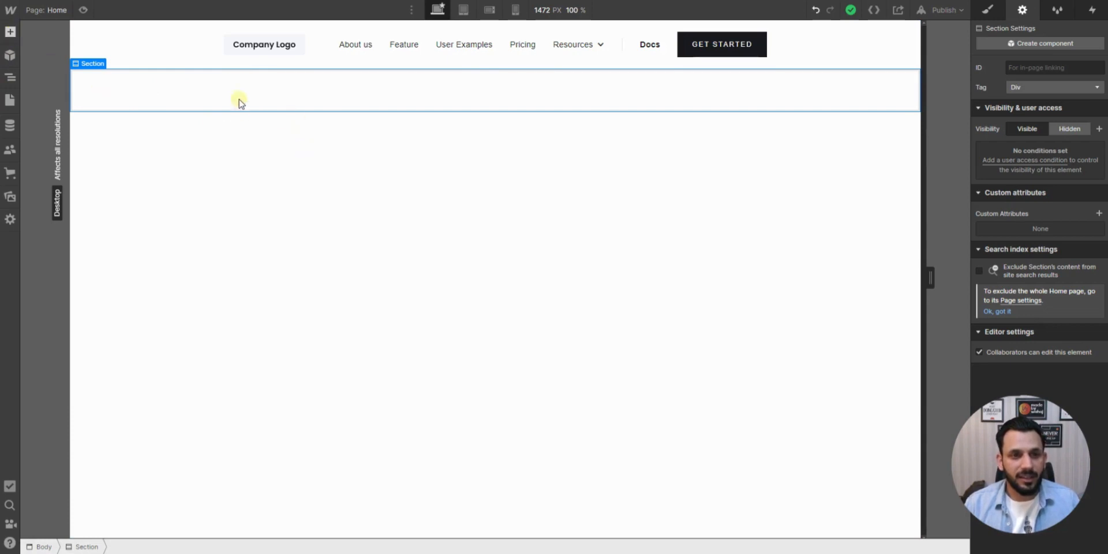
key(a)
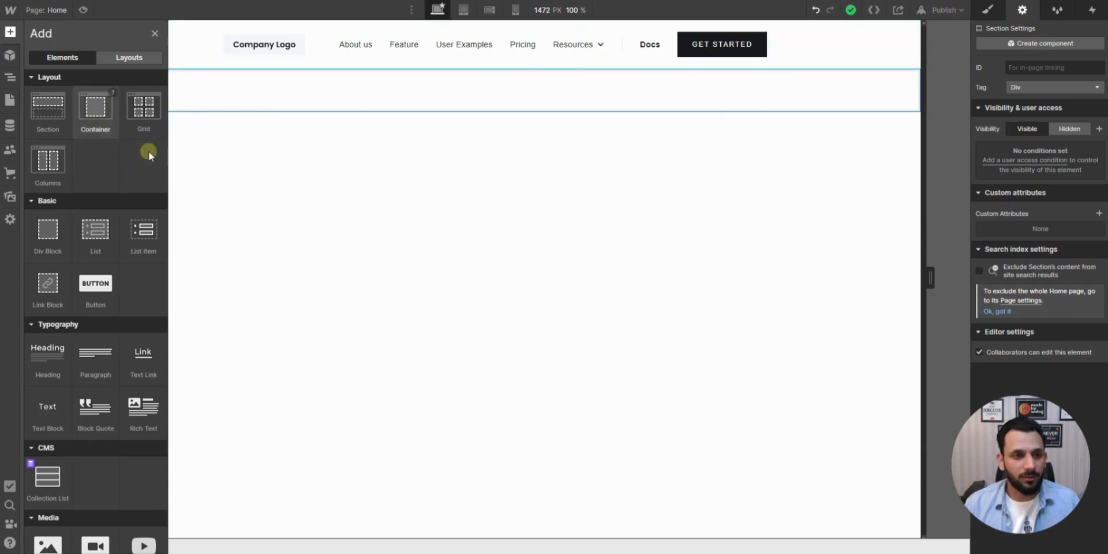
click(97, 108)
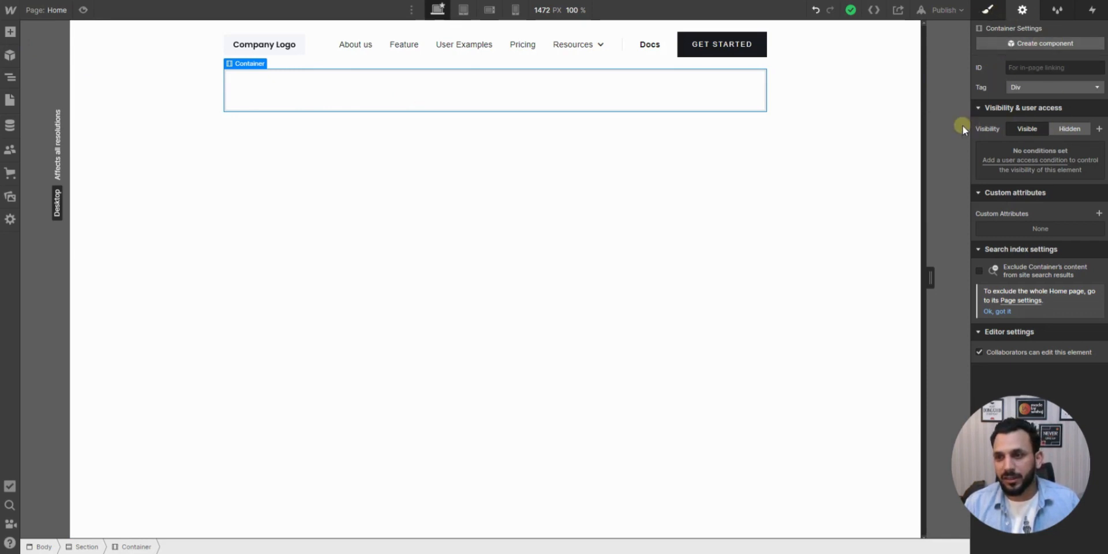
- Look through the container's style options, from layout, spacing and size to typography, backgrounds, borders and effects
click(988, 9)
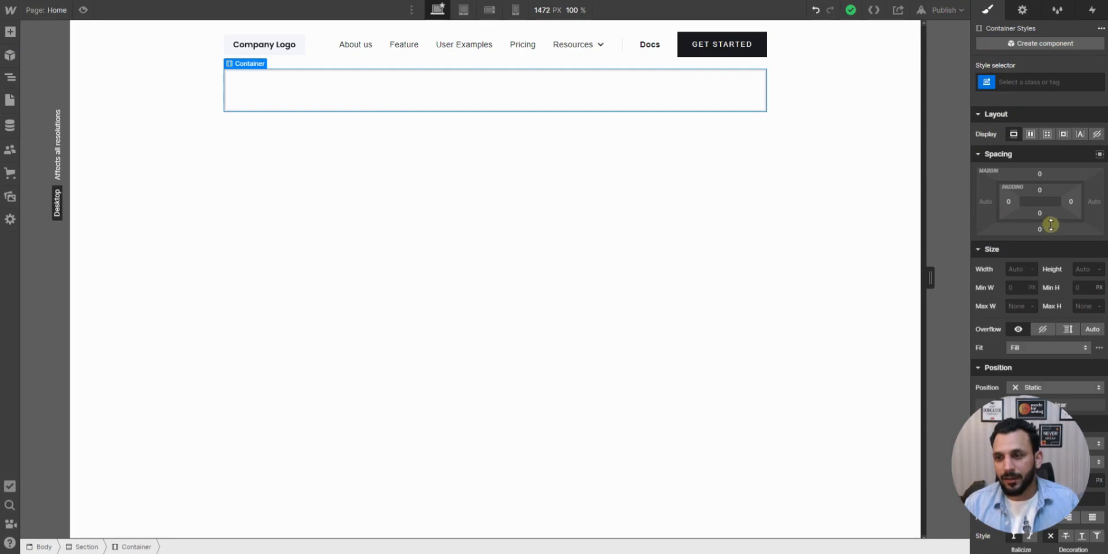
scroll(1048, 223, down, 2)
mouse_move(1024, 153)
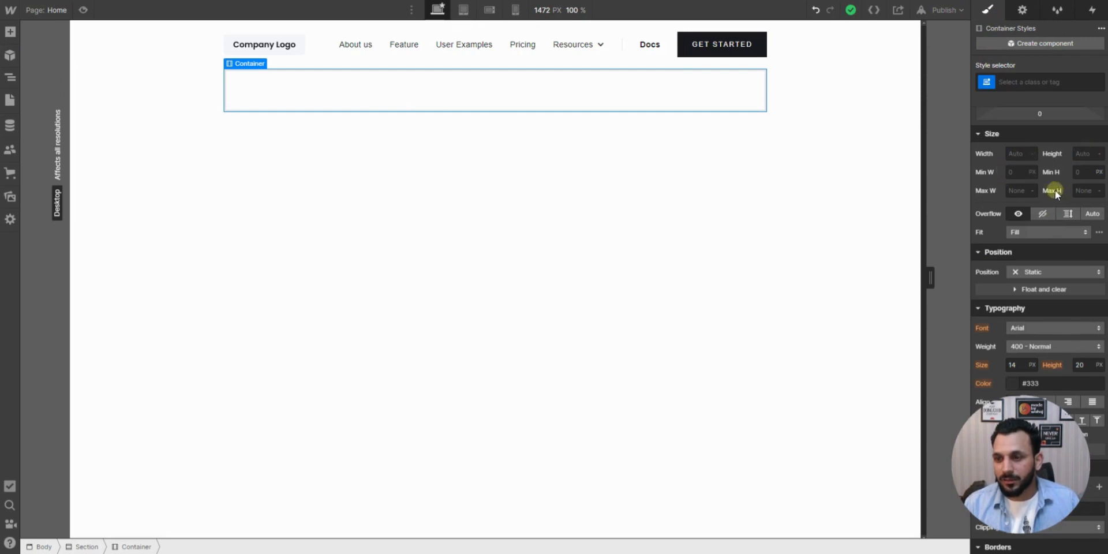
scroll(1054, 189, down, 3)
scroll(1053, 190, down, 3)
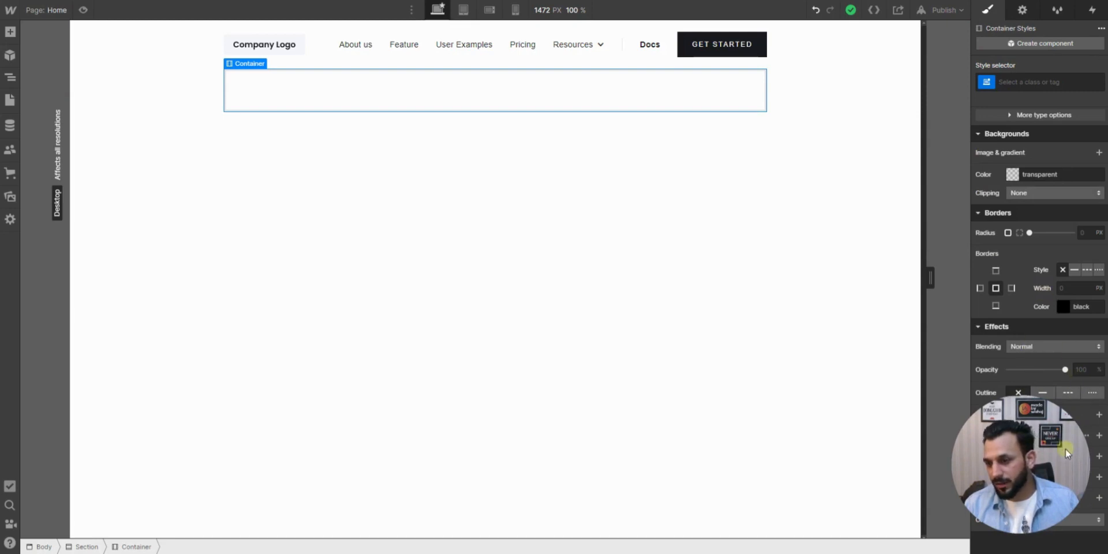
scroll(1042, 216, up, 4)
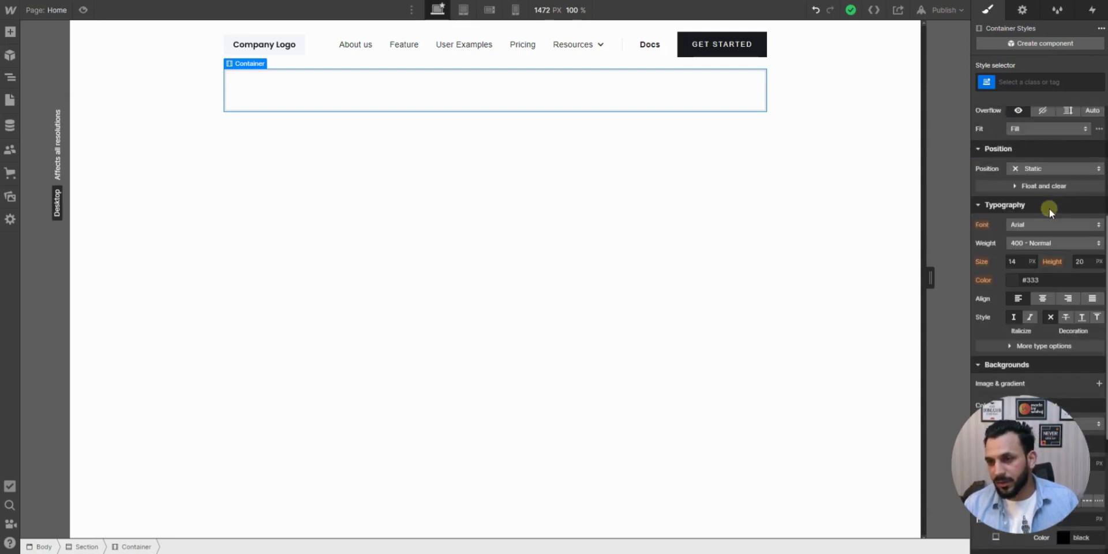
scroll(1058, 180, up, 4)
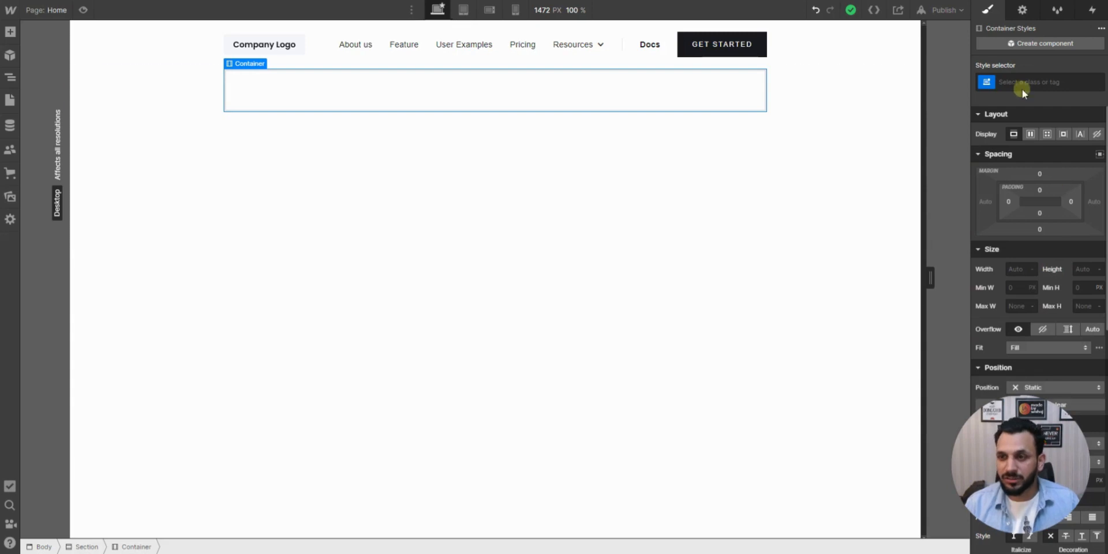
- Set the container's top and bottom padding to 60 px each
click(1040, 189)
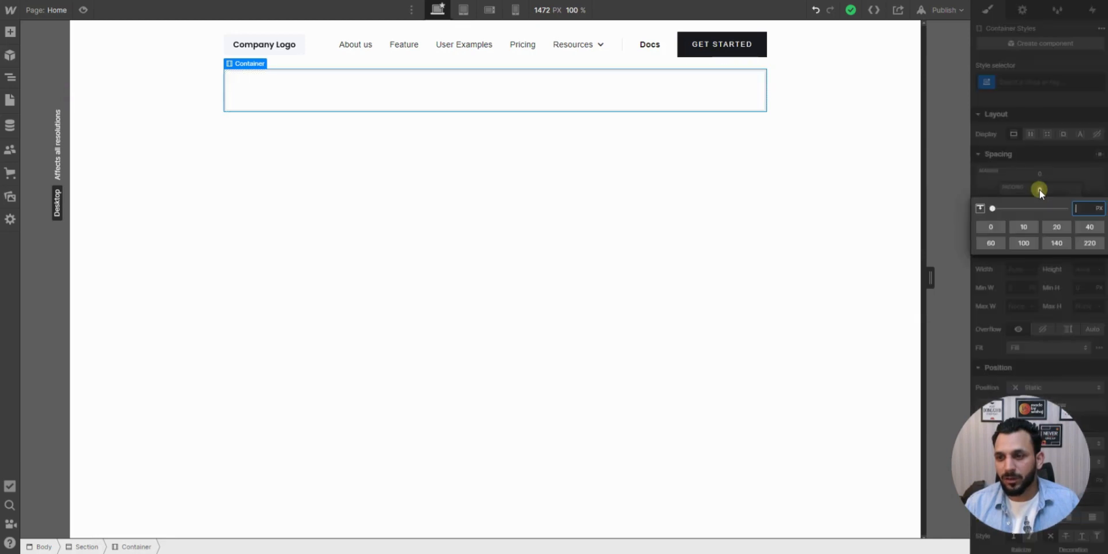
click(1040, 190)
click(1041, 189)
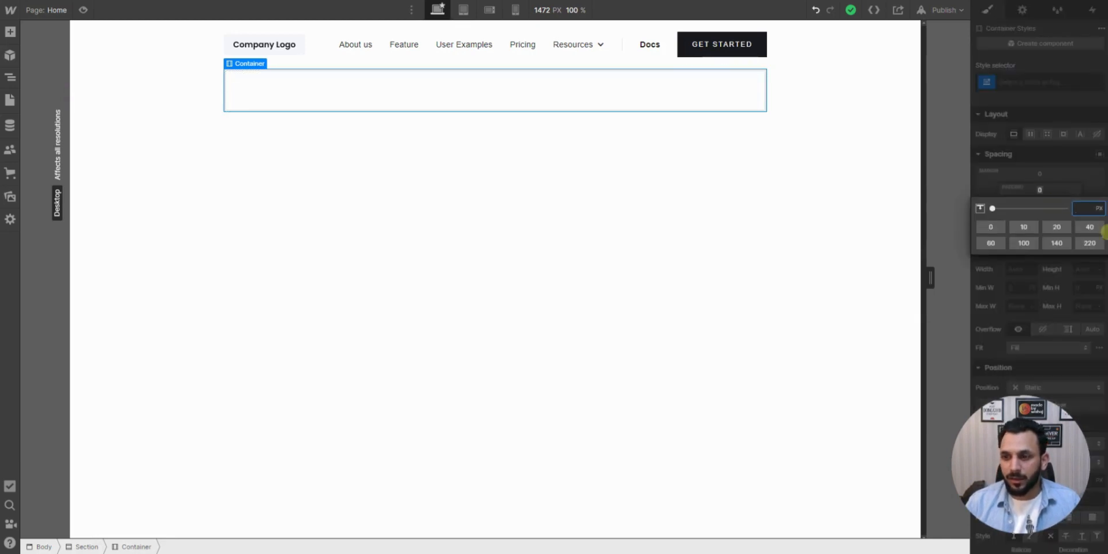
click(994, 246)
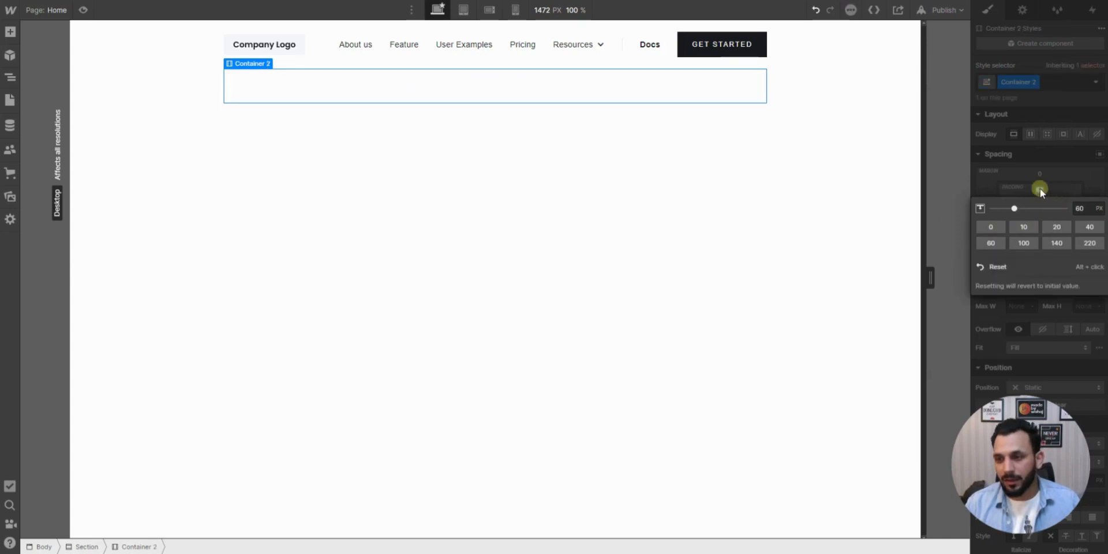
click(993, 189)
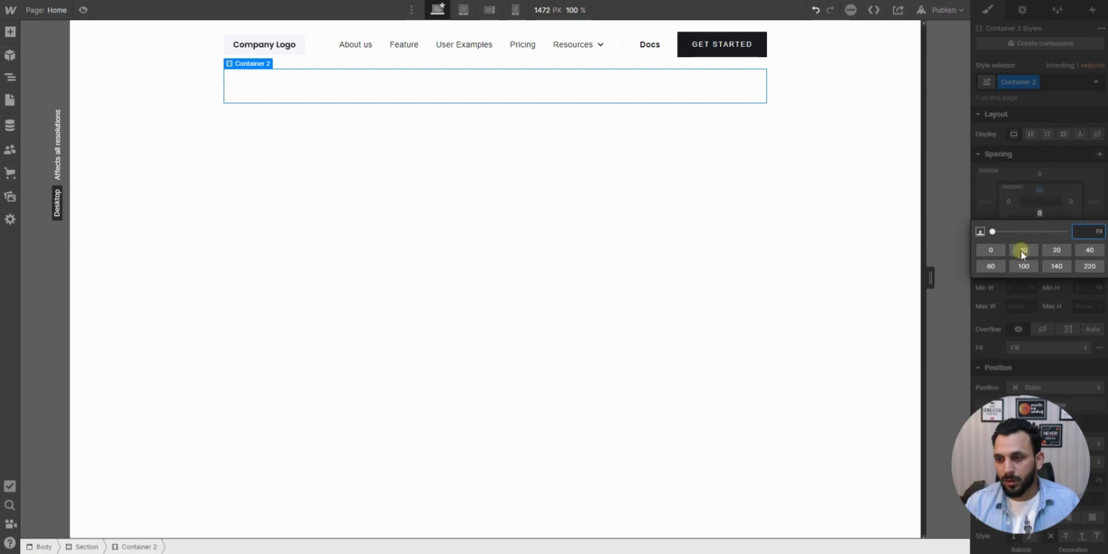
click(991, 266)
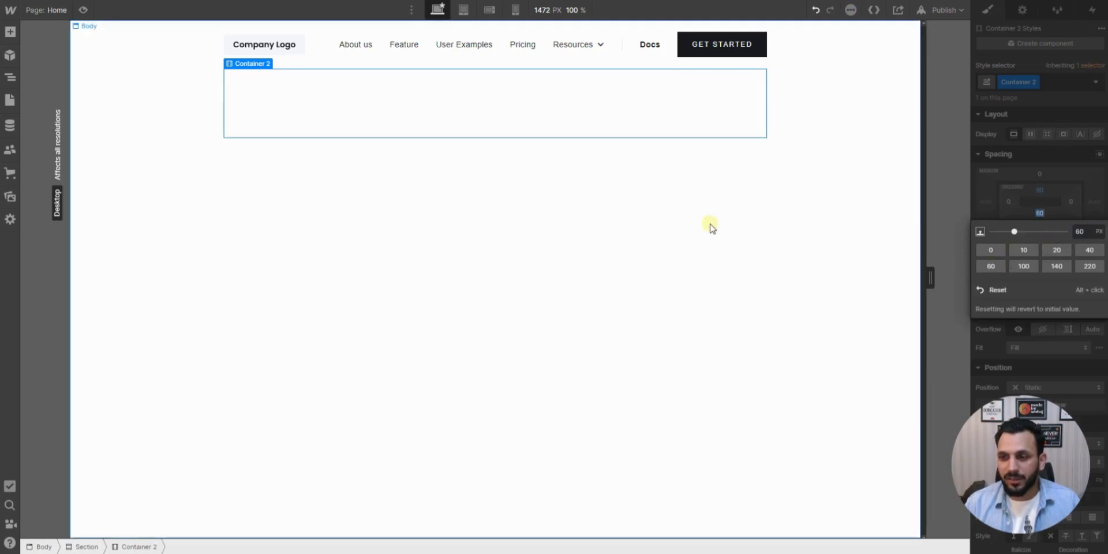
click(969, 185)
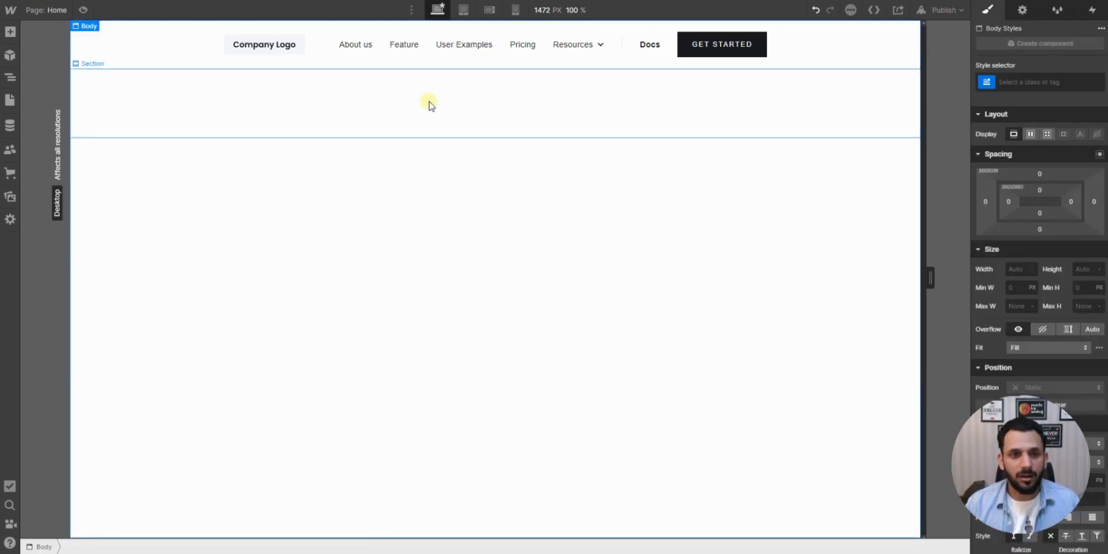
- Add an H1 Heading element inside the empty container below the header
click(429, 105)
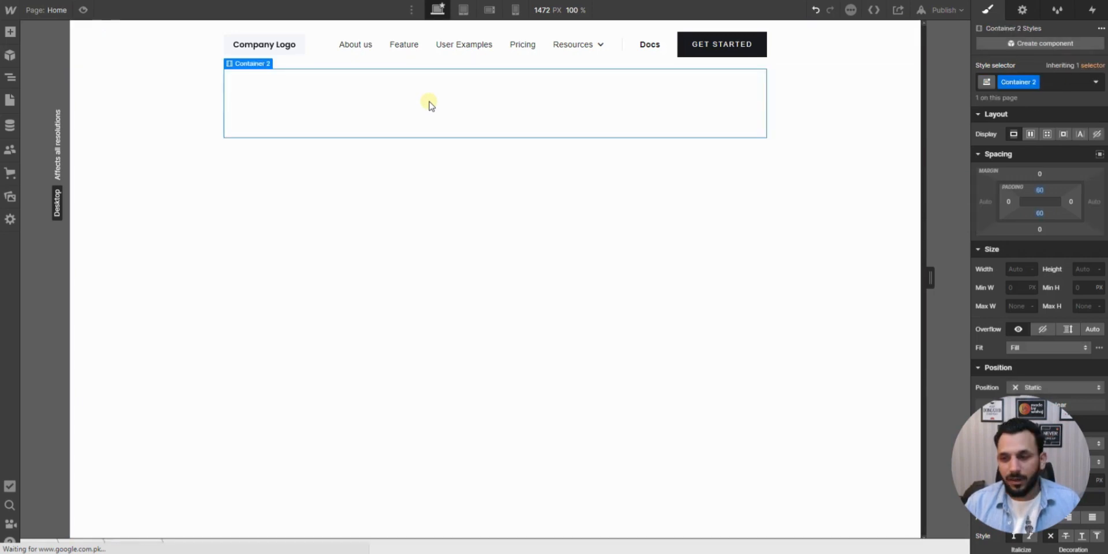
click(11, 32)
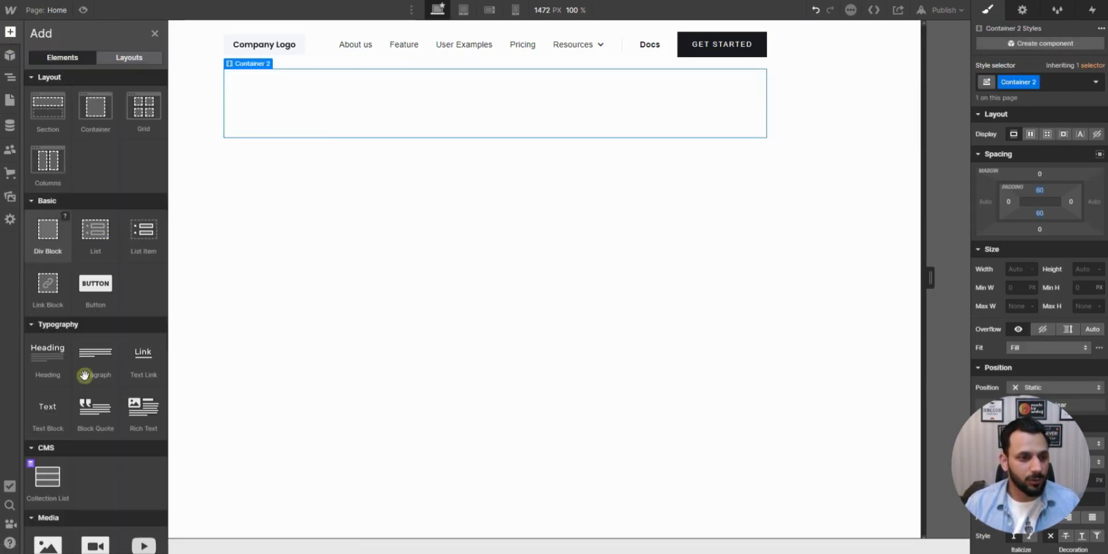
drag(47, 365, 490, 160)
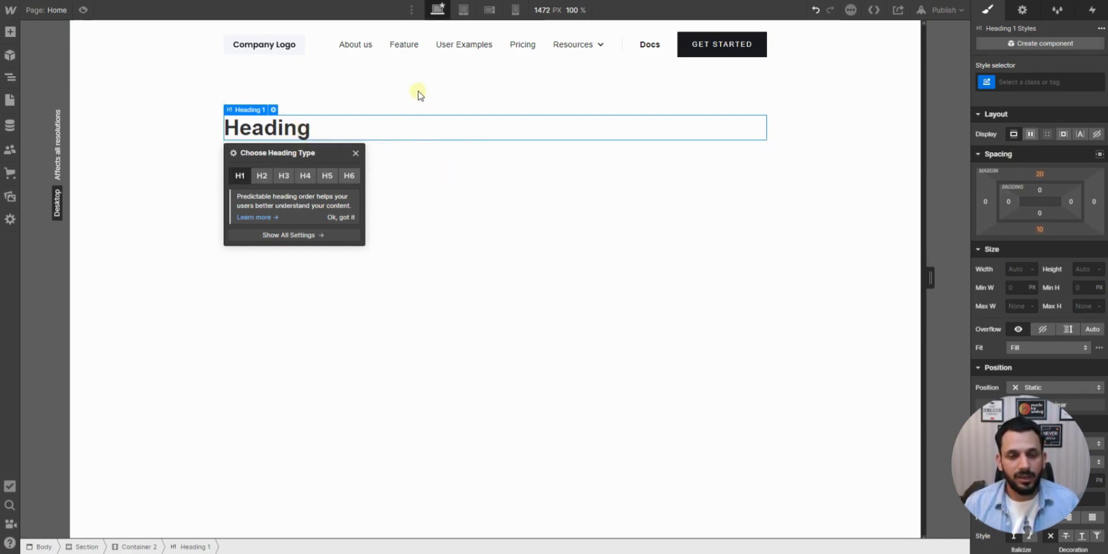
click(407, 103)
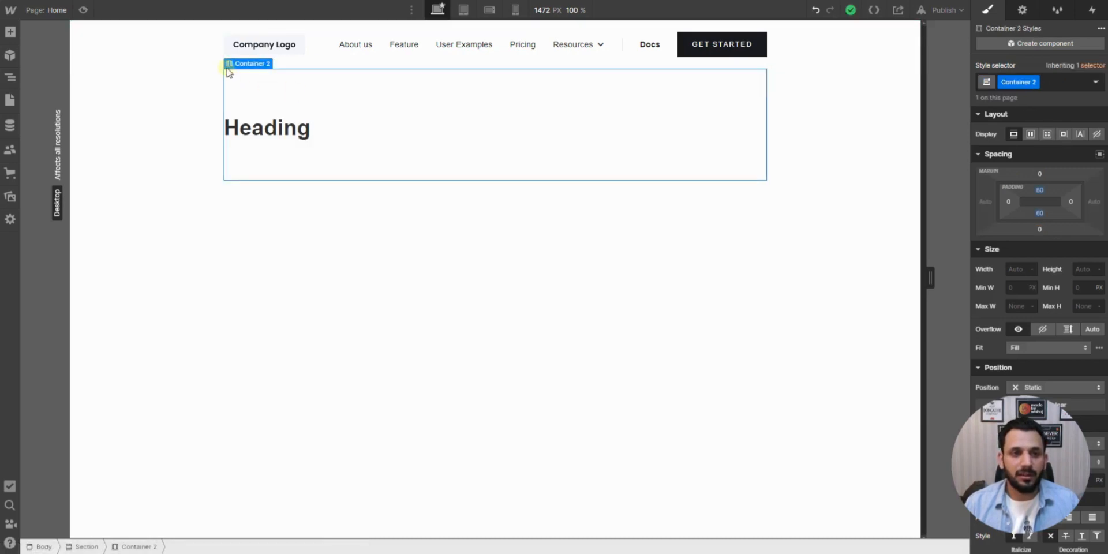
- Add a two-column Columns element to the container above the heading and move the heading into its first column
mouse_move(250, 64)
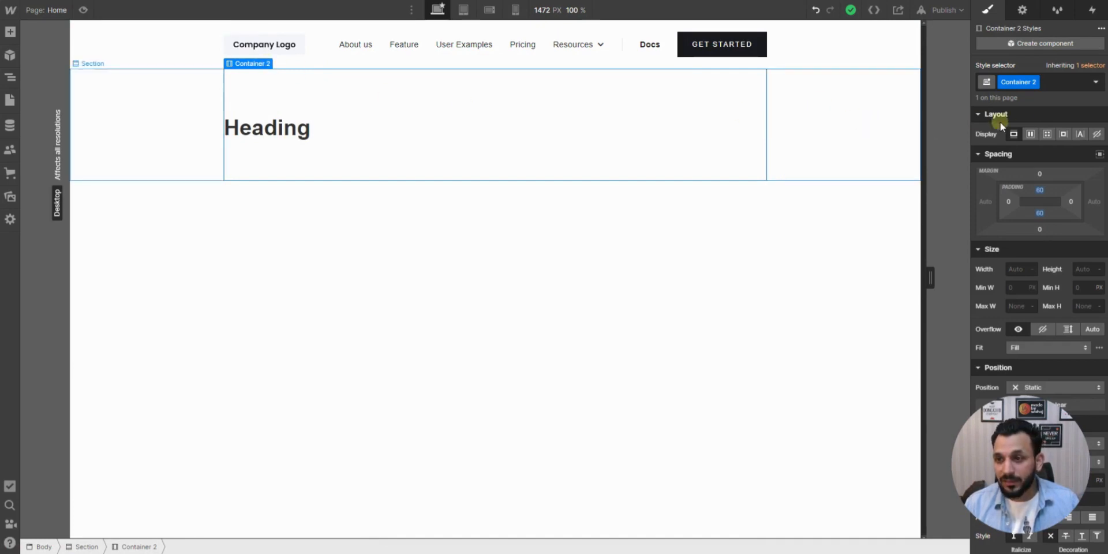
click(10, 32)
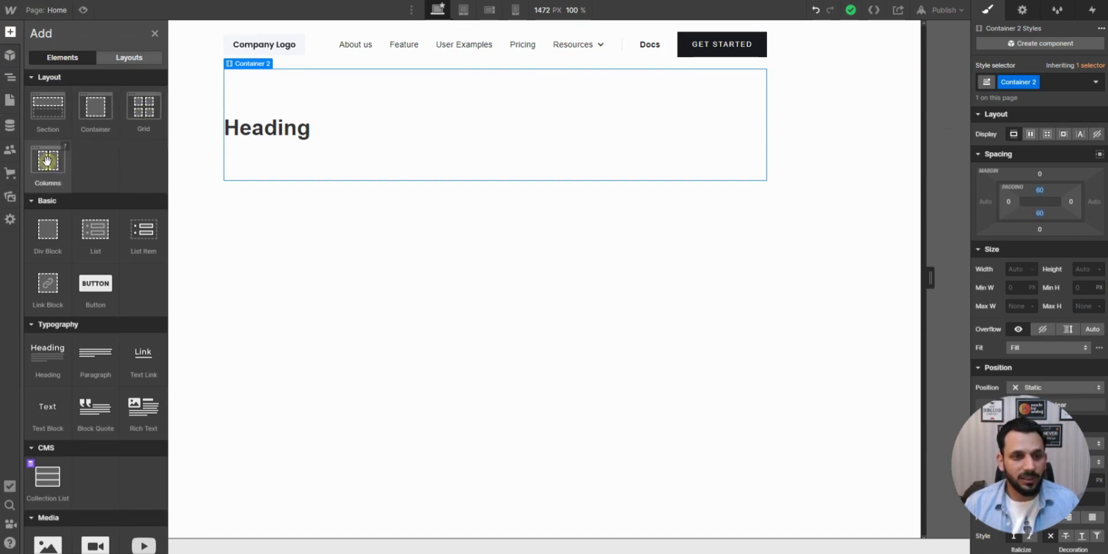
drag(47, 161, 289, 124)
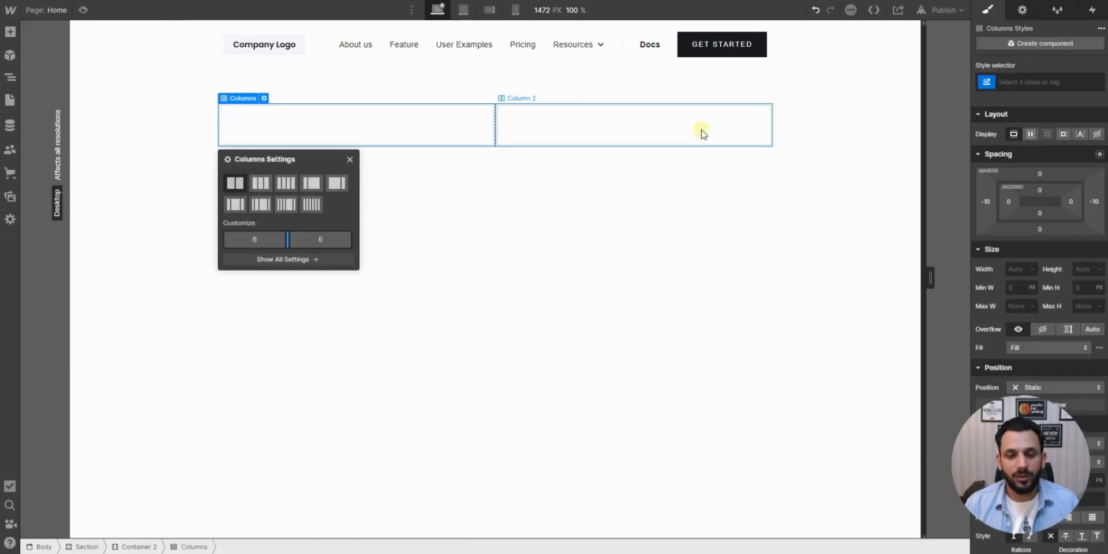
click(464, 206)
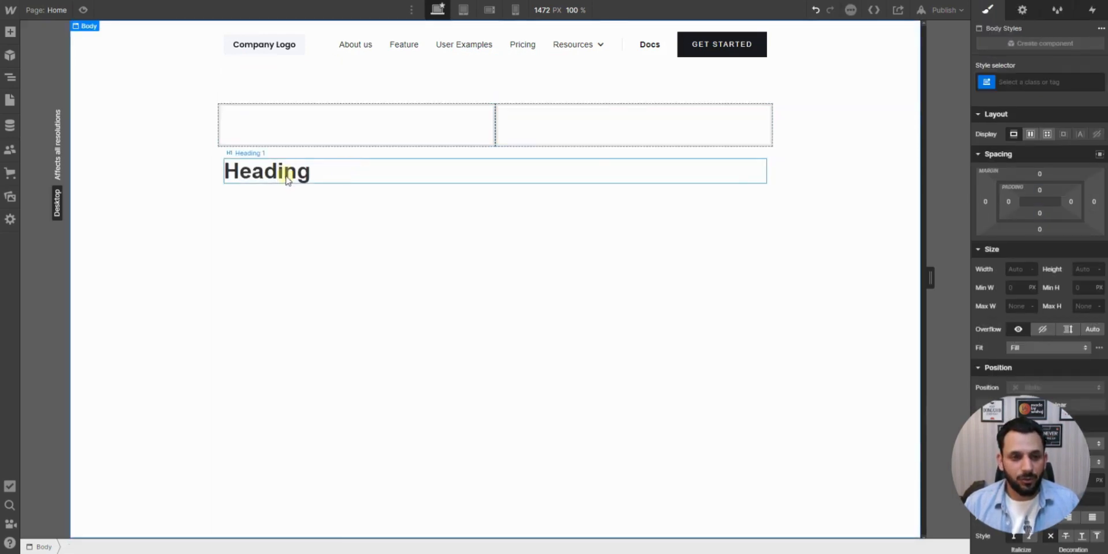
drag(271, 118, 271, 128)
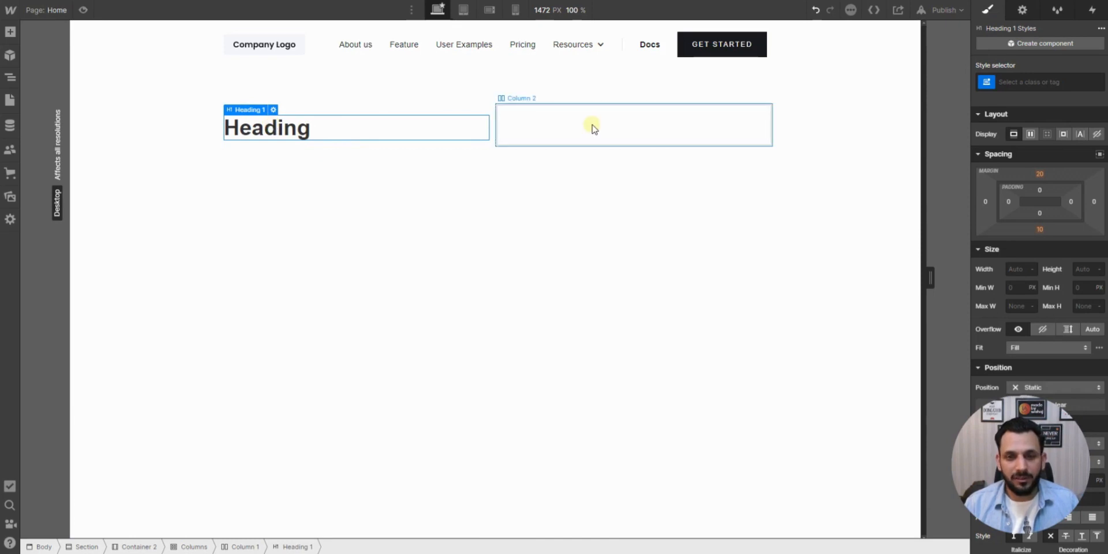
- Place an Image element in the empty second column and open the image assets to choose its picture
click(17, 34)
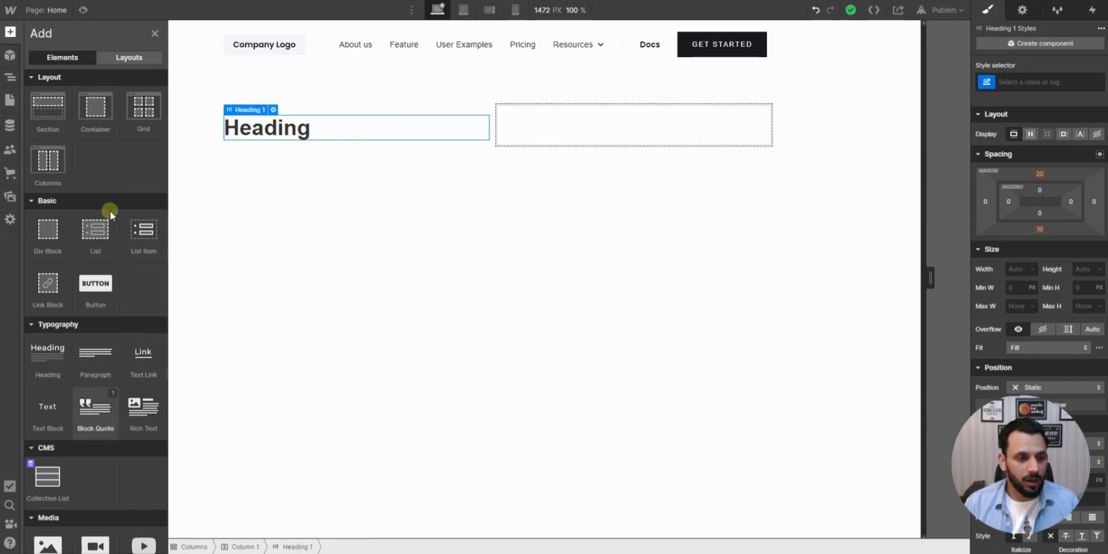
scroll(99, 314, down, 3)
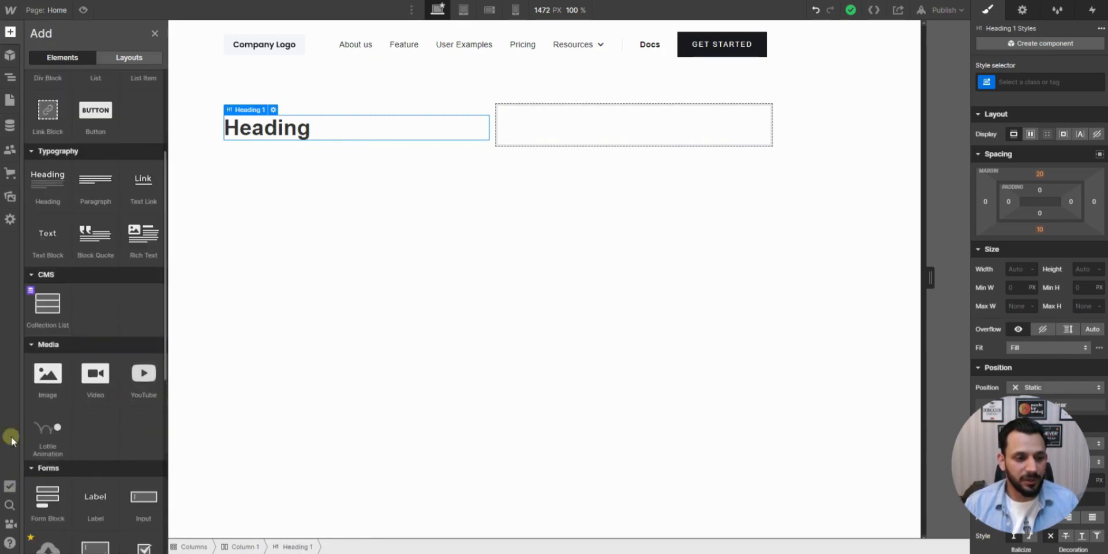
drag(47, 378, 695, 126)
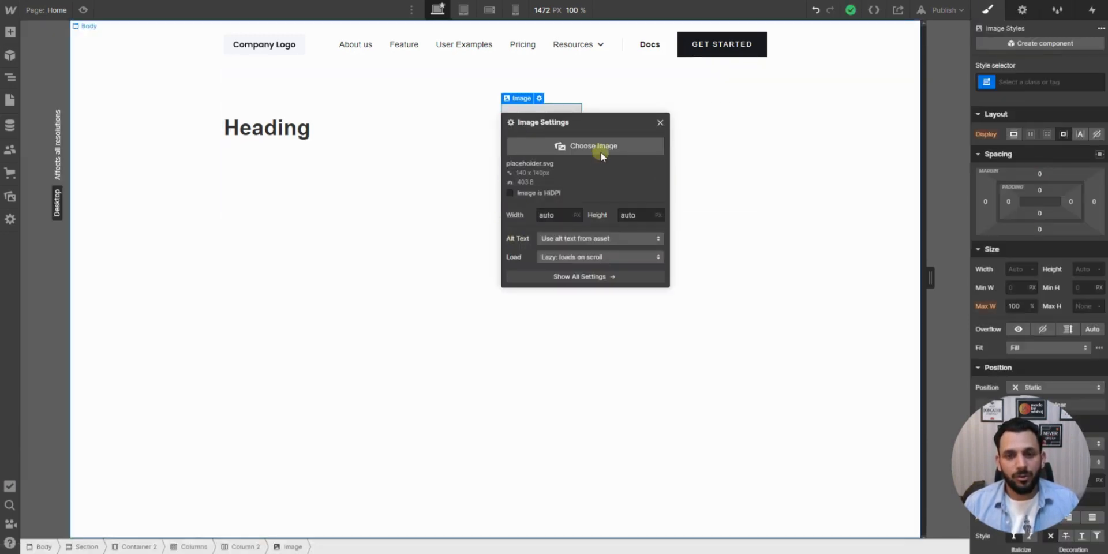
click(601, 148)
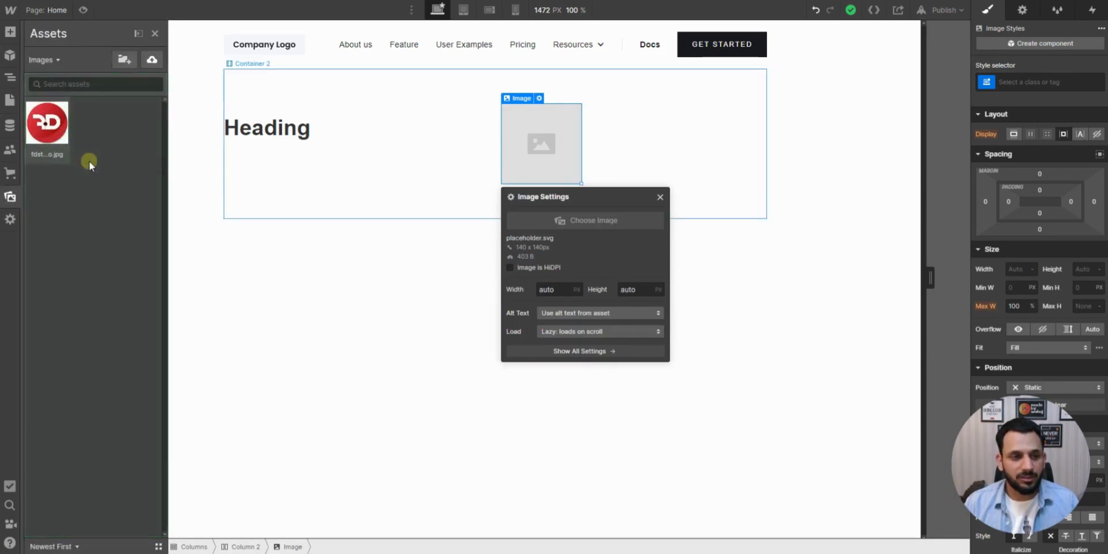
click(152, 61)
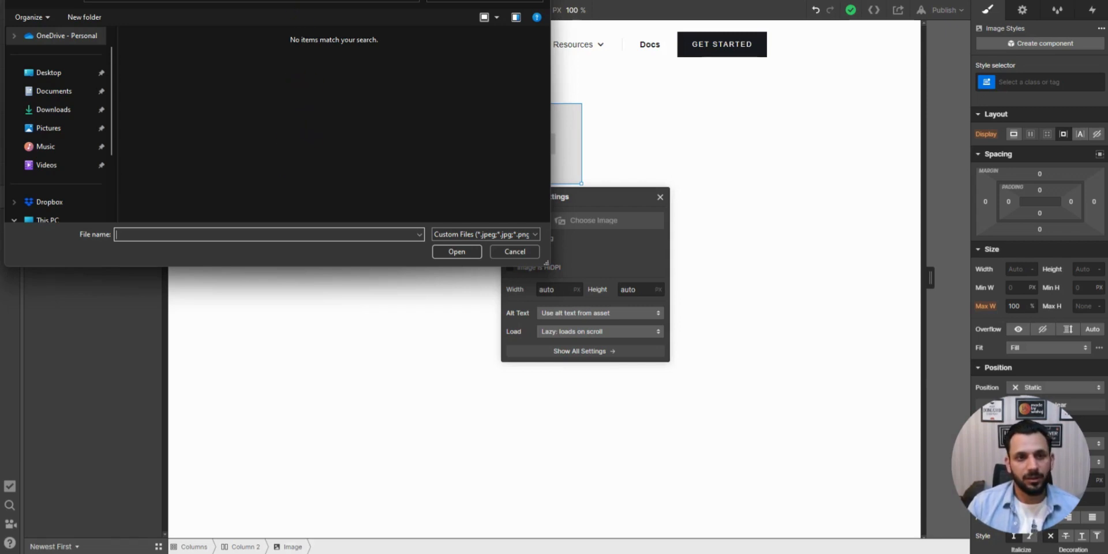
drag(295, 0, 341, 36)
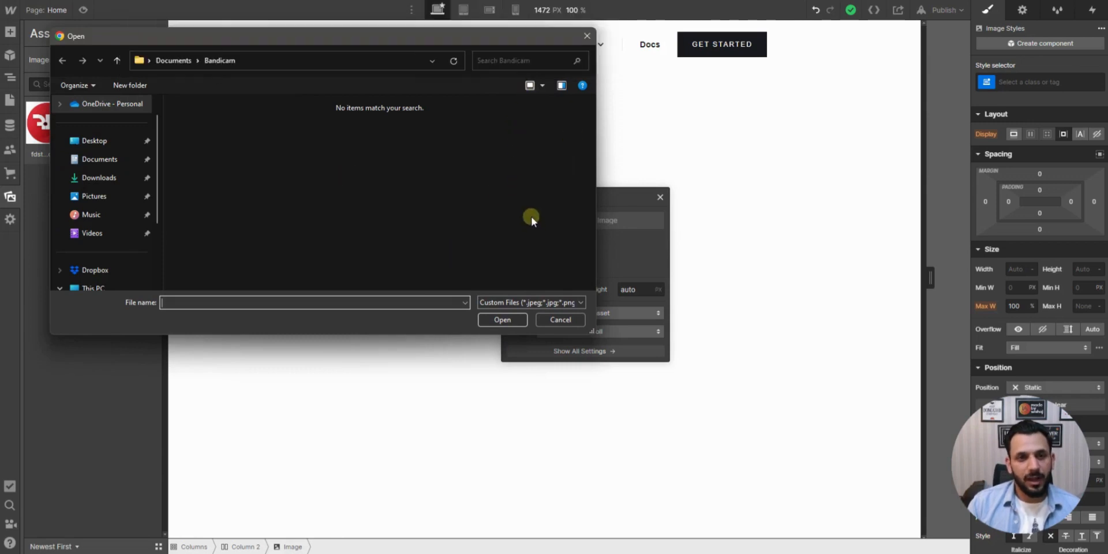
click(560, 320)
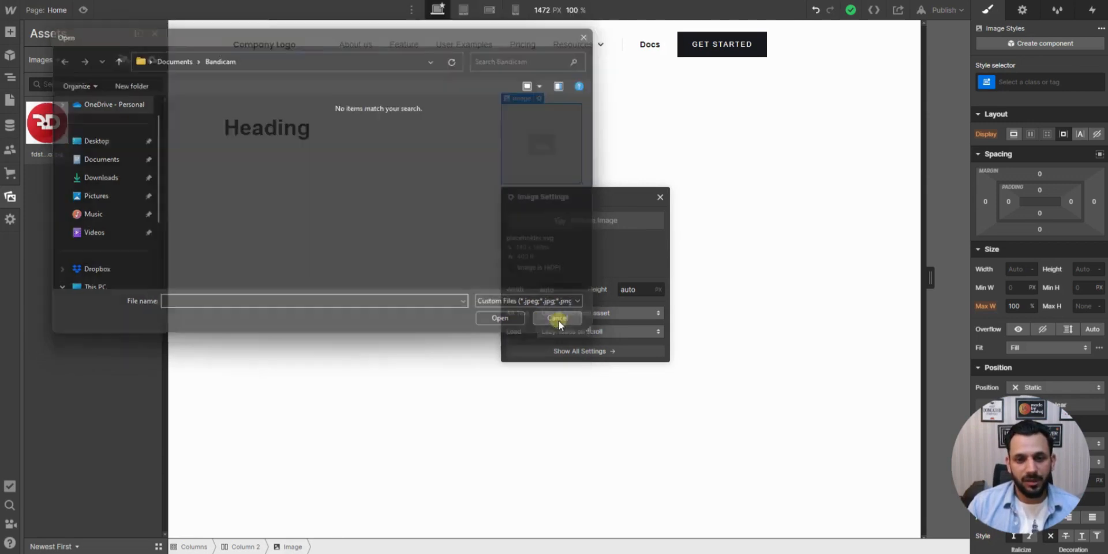